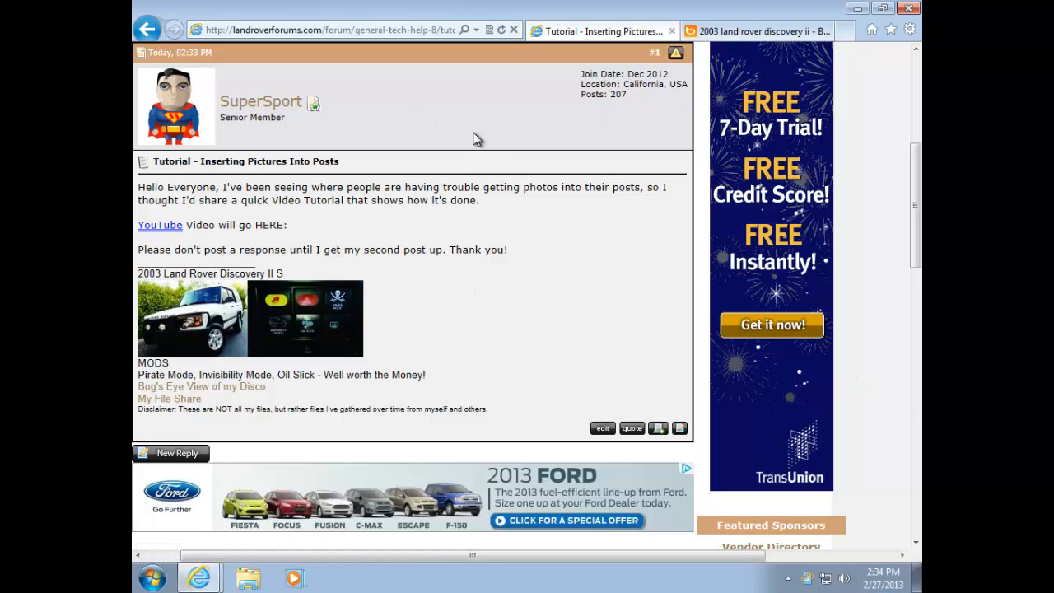
Step: Start a new reply to the picture tutorial thread and write "New Reply with Images." as its message
left_click(176, 453)
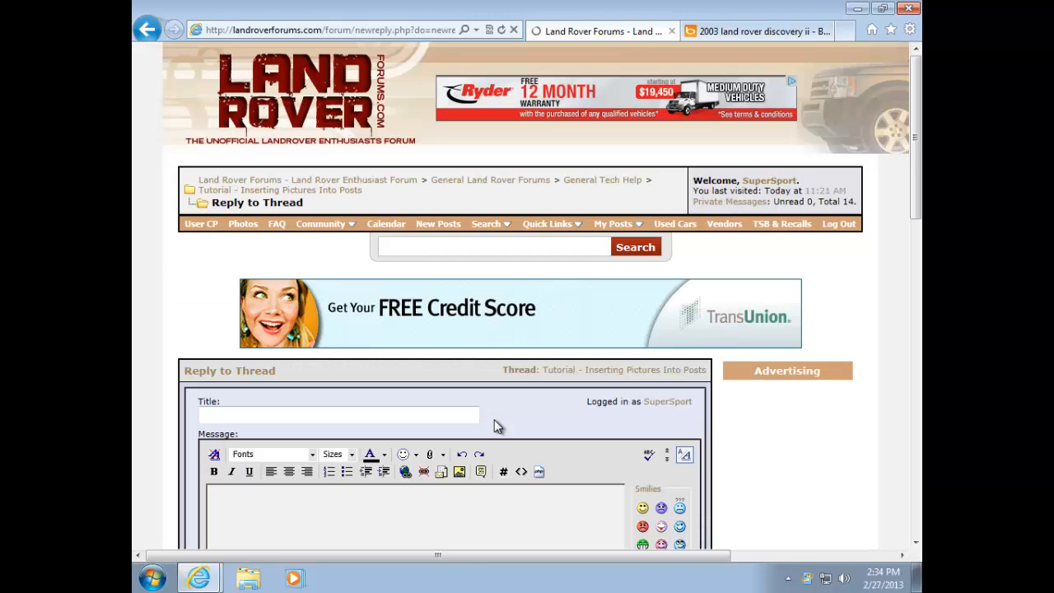
scroll(429, 438, "down", 2)
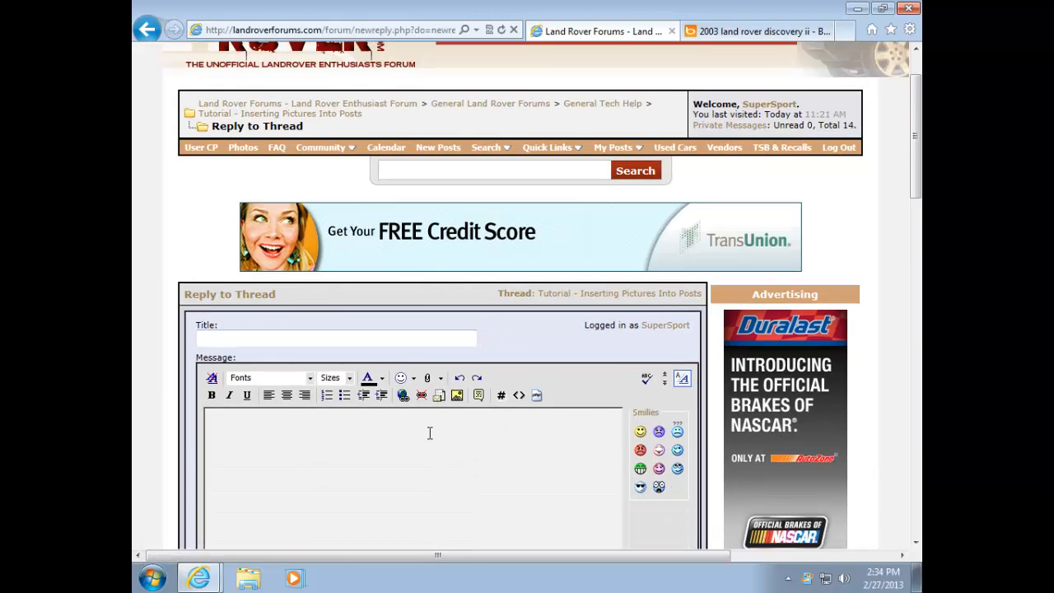
left_click(428, 433)
type("New ")
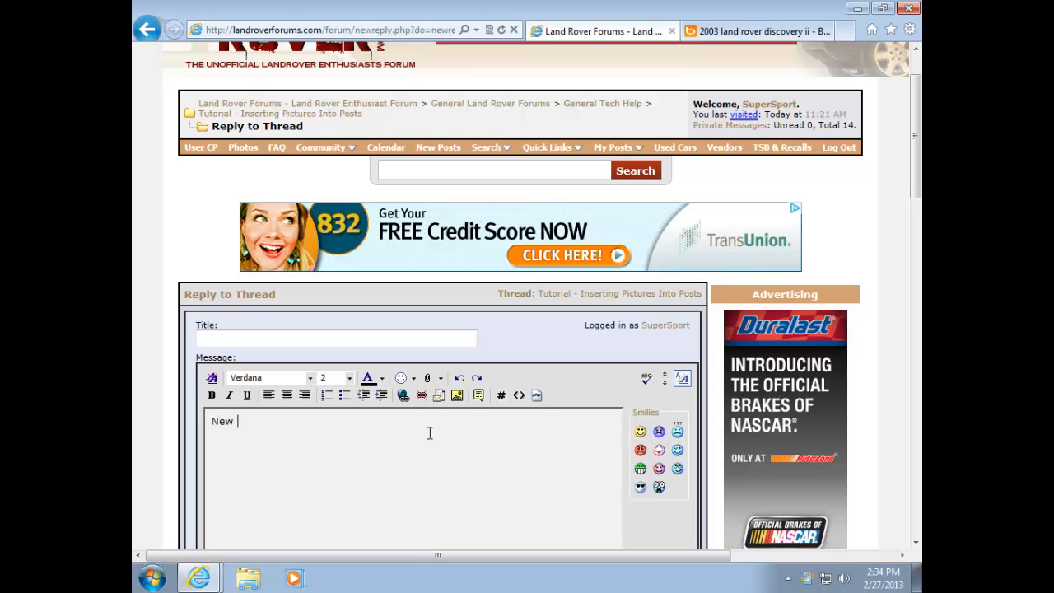
type("Reply with Images.")
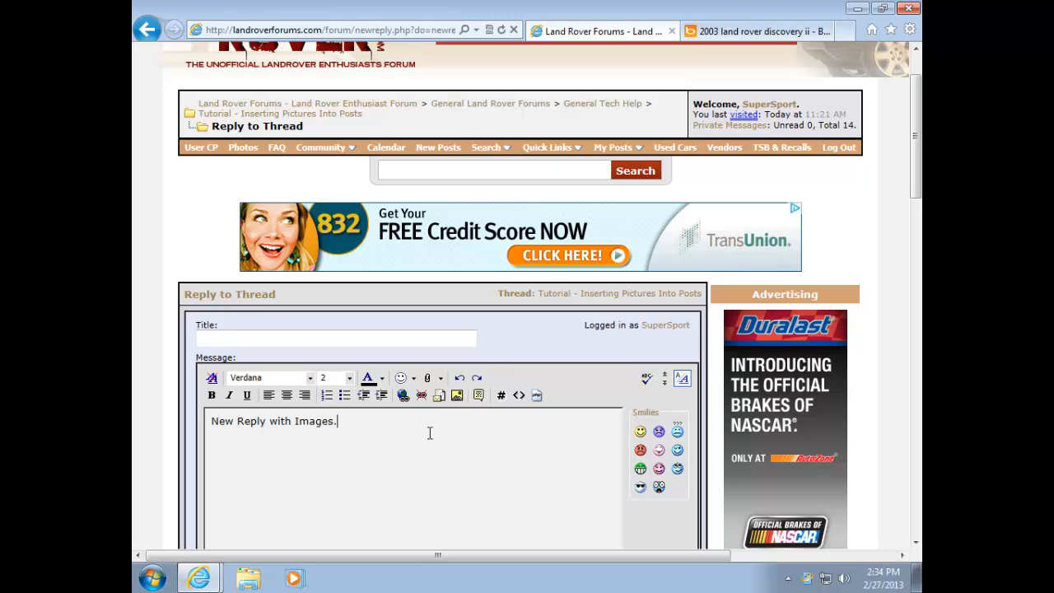
scroll(472, 430, "down", 3)
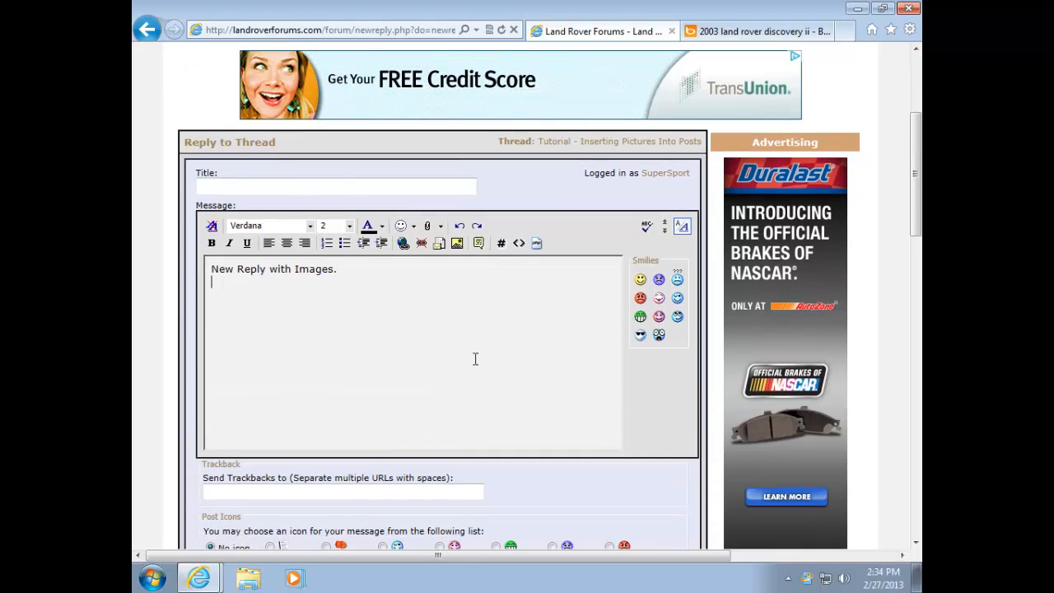
Step: Copy the images 50bb28f62f_640, 119a44f21f_640 and cb6c83246c_640 from the USB stick to the desktop and close its folder
left_click(856, 10)
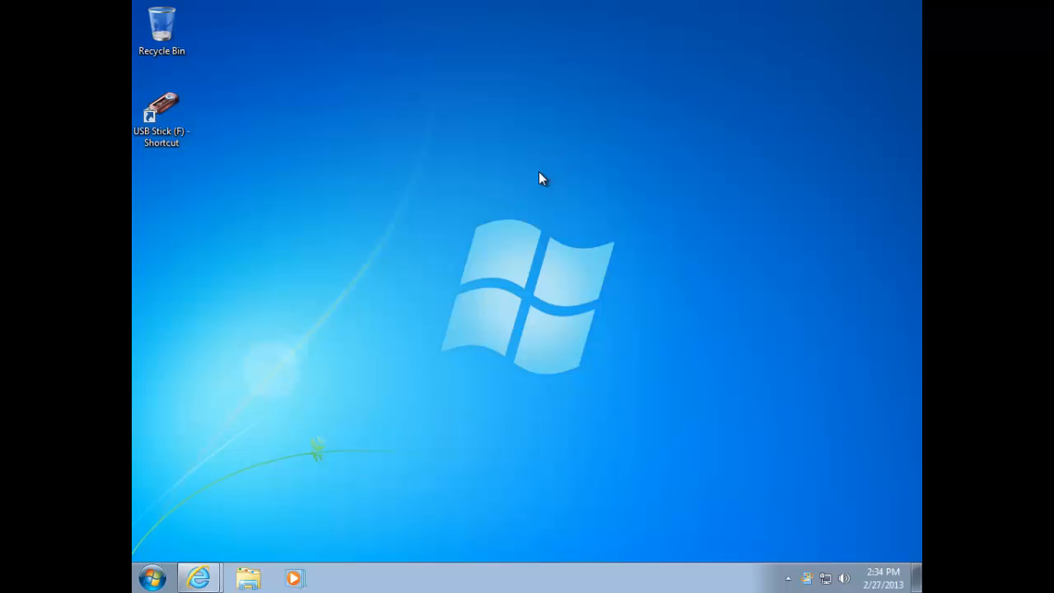
left_click(175, 115)
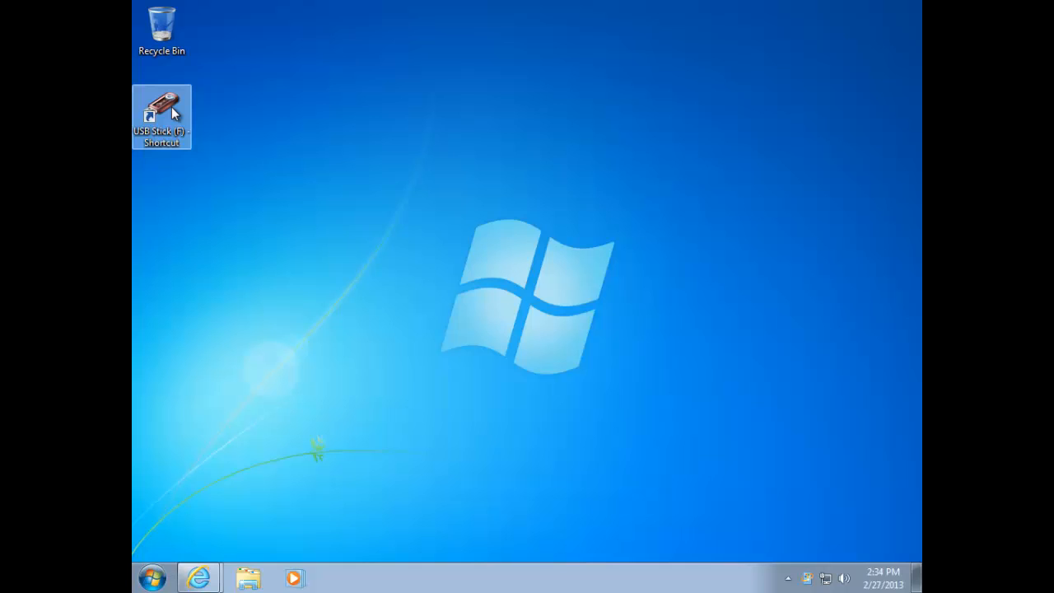
double_click(175, 115)
left_click(513, 234)
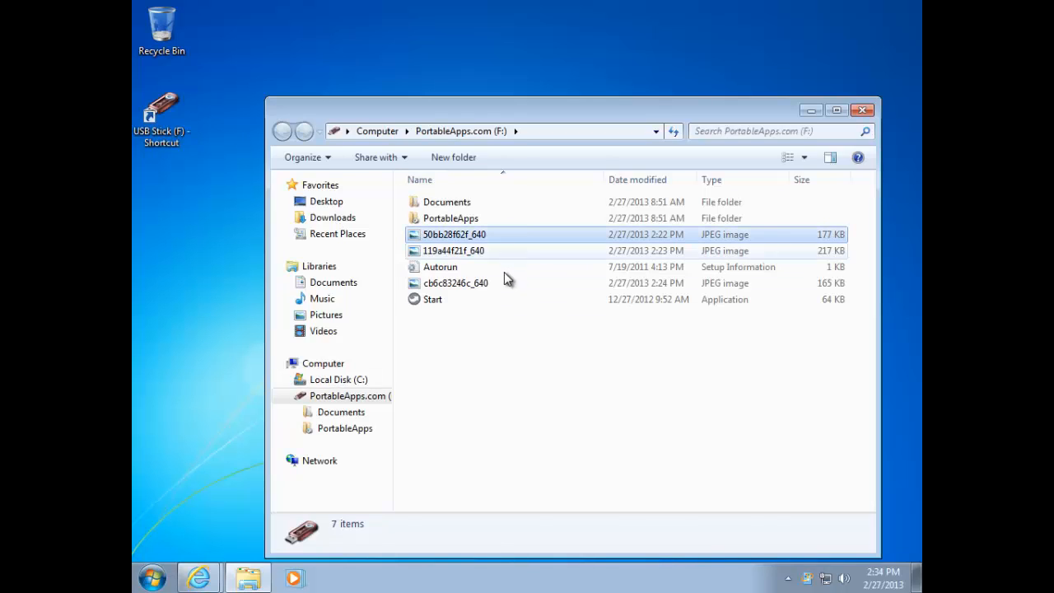
left_click(502, 252, "ctrl")
left_click(495, 284, "ctrl")
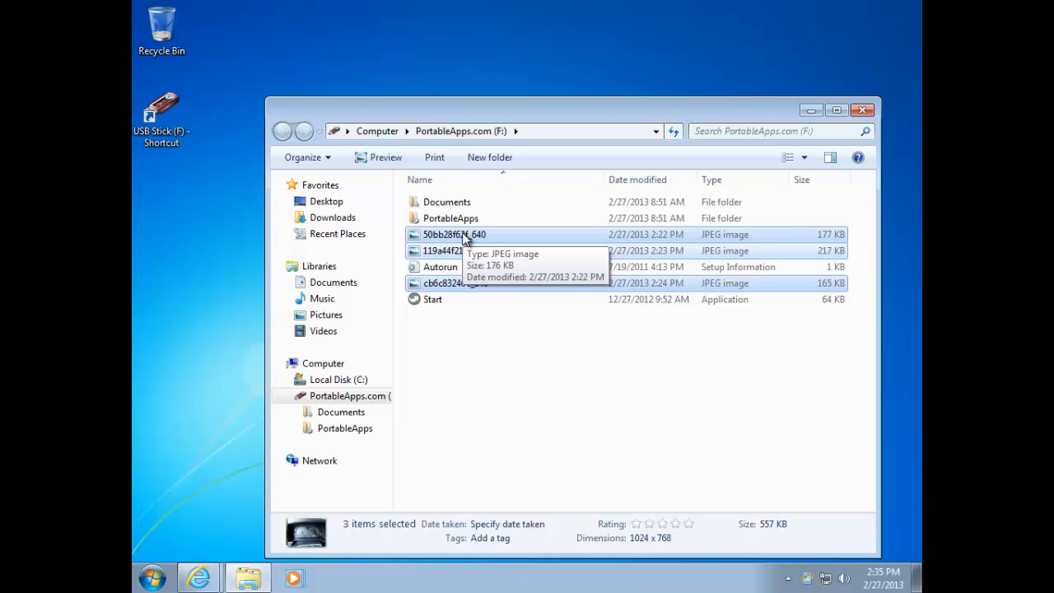
left_click_drag(465, 236, 330, 208)
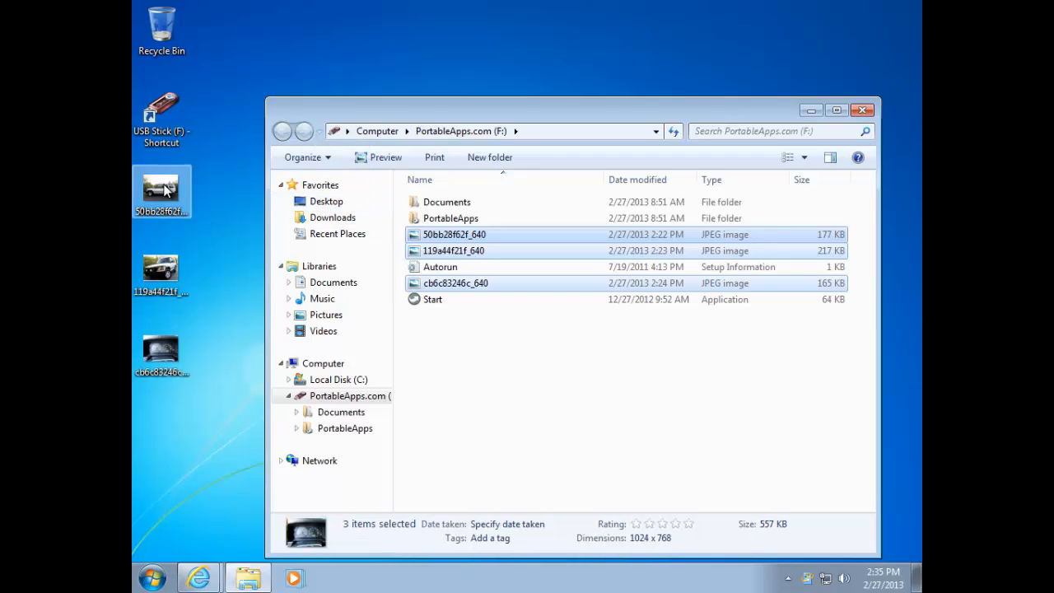
left_click(862, 109)
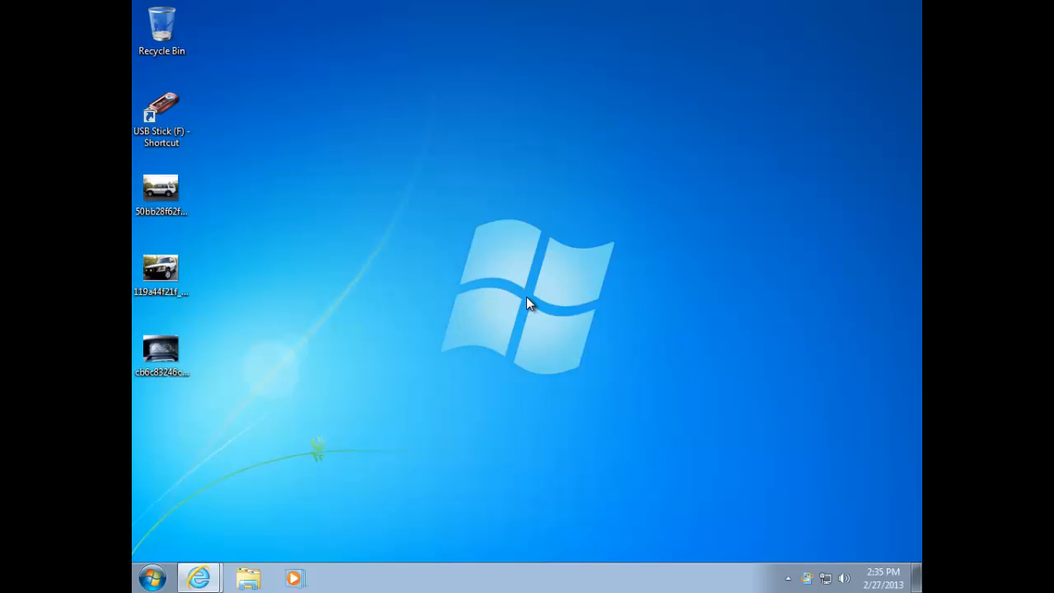
Step: Preview the desktop image 50bb28f62f_640, close the preview, and open the image for editing in a maximized Paint window
double_click(160, 189)
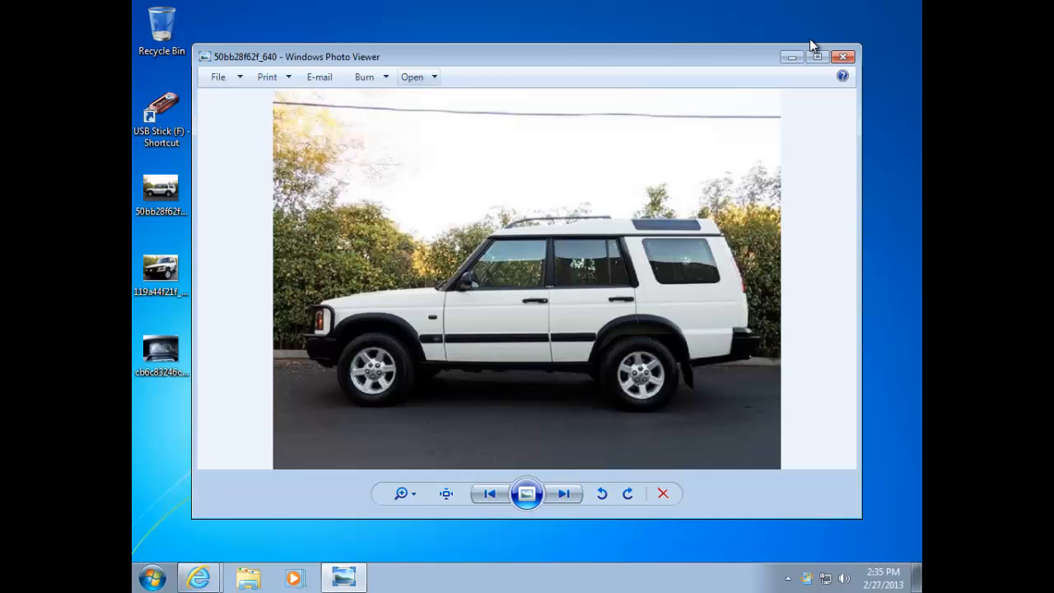
left_click(843, 56)
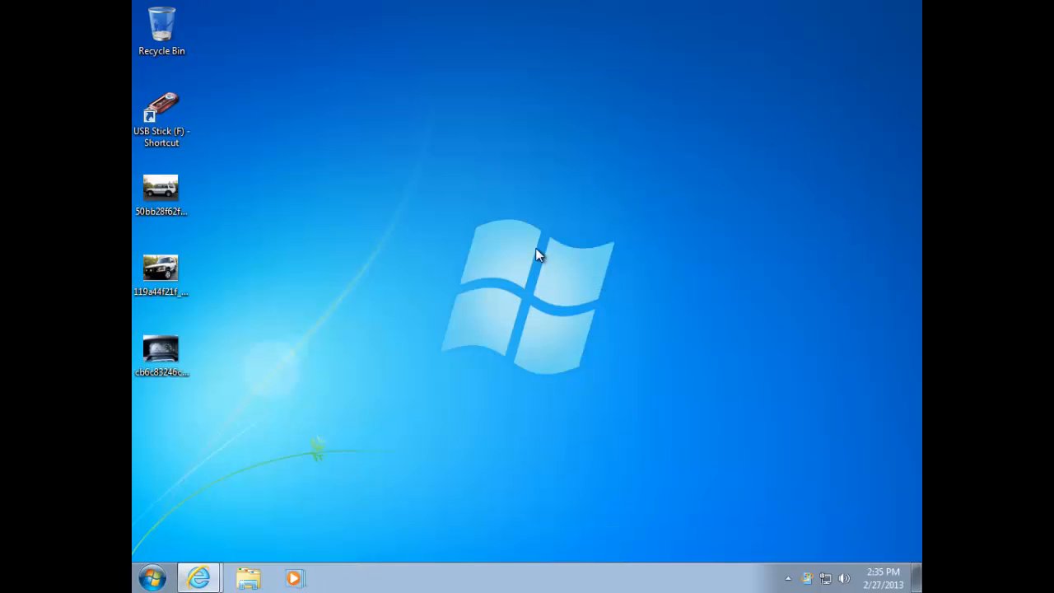
right_click(163, 190)
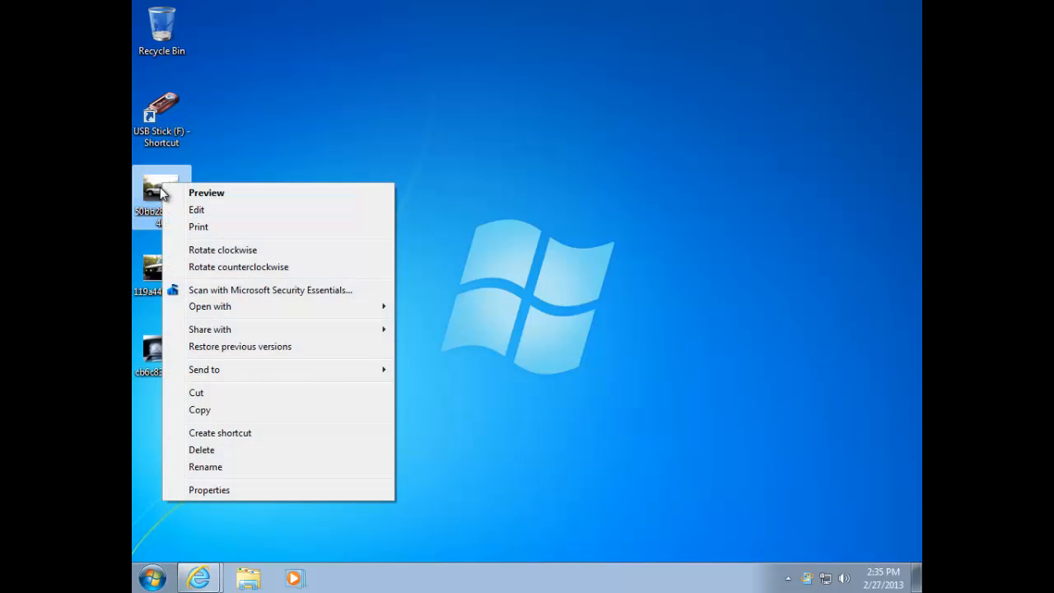
left_click(200, 213)
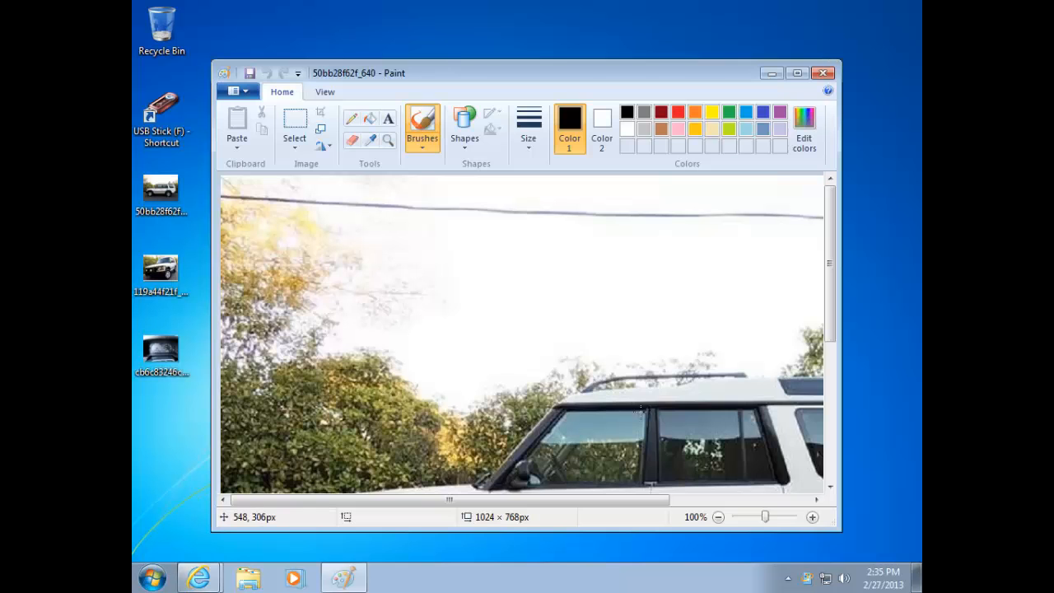
left_click(797, 74)
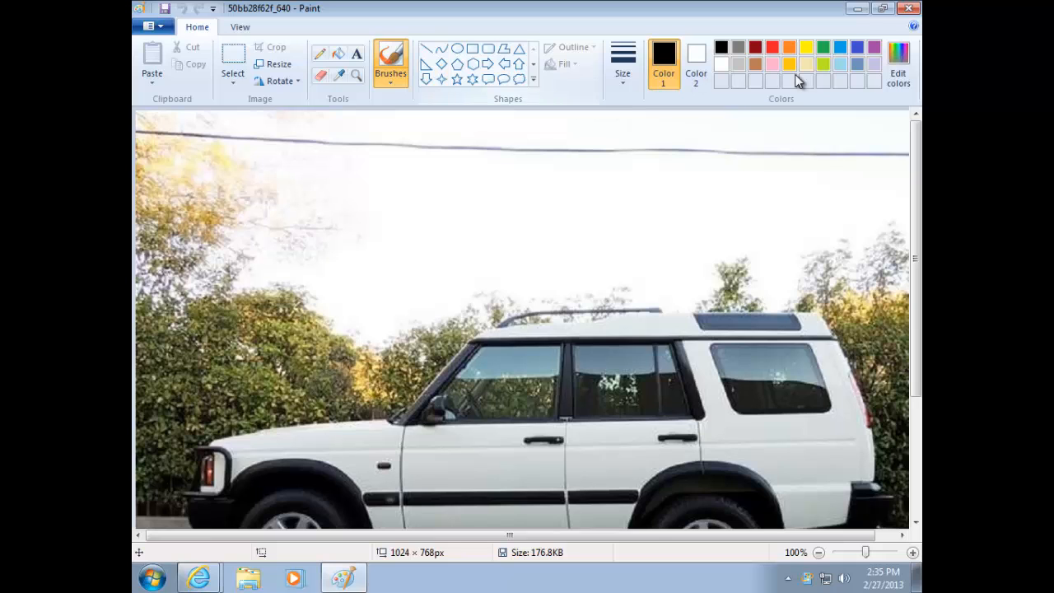
left_click(881, 8)
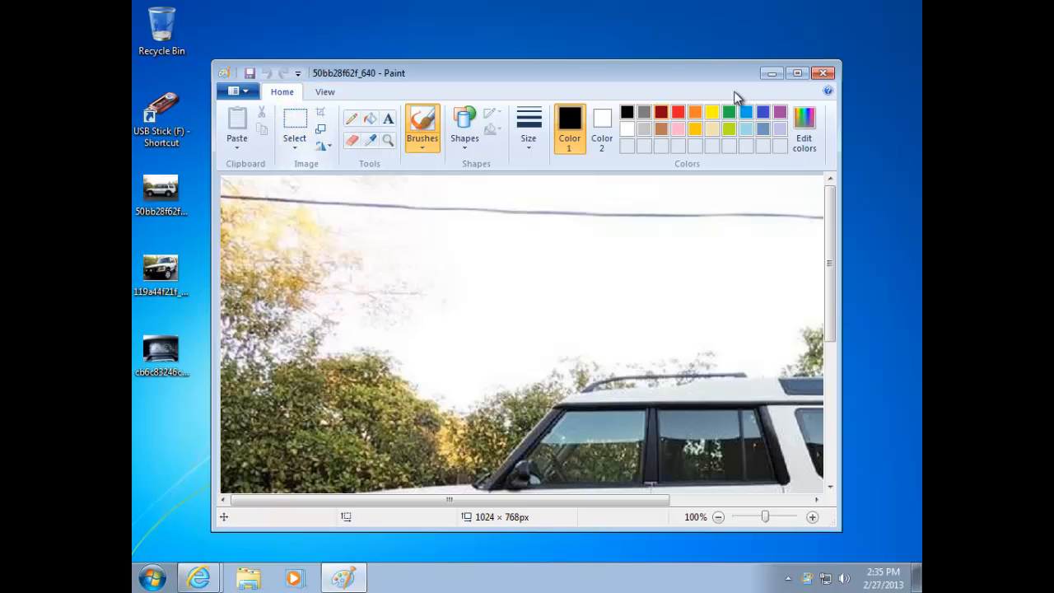
left_click(797, 72)
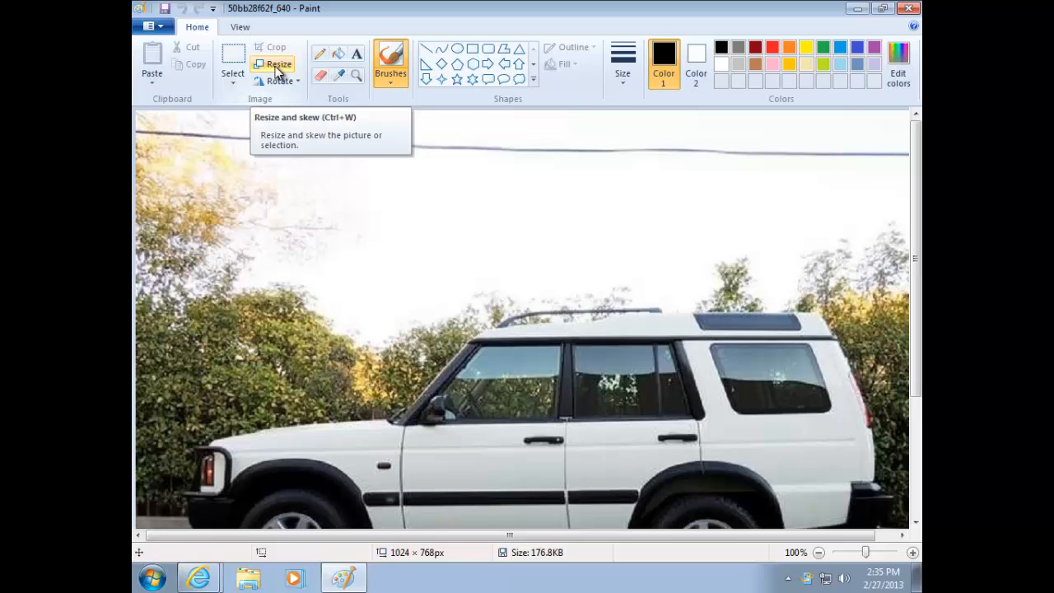
Step: Resize the side-view car photo to 640 pixels wide with its aspect ratio maintained, and save it on closing
left_click(278, 66)
left_click(302, 144)
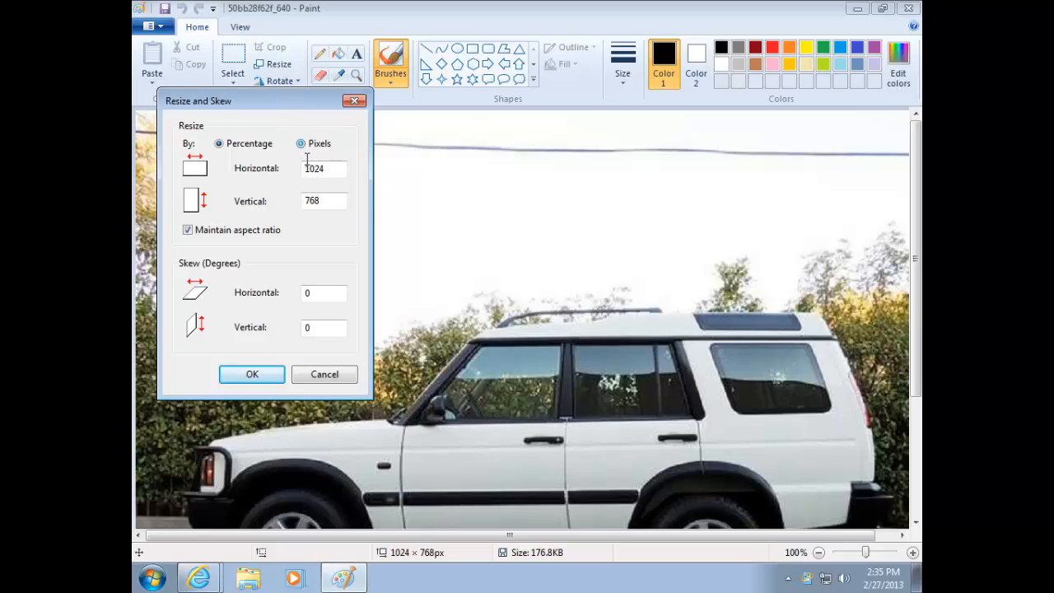
double_click(333, 169)
type("640")
key("Tab")
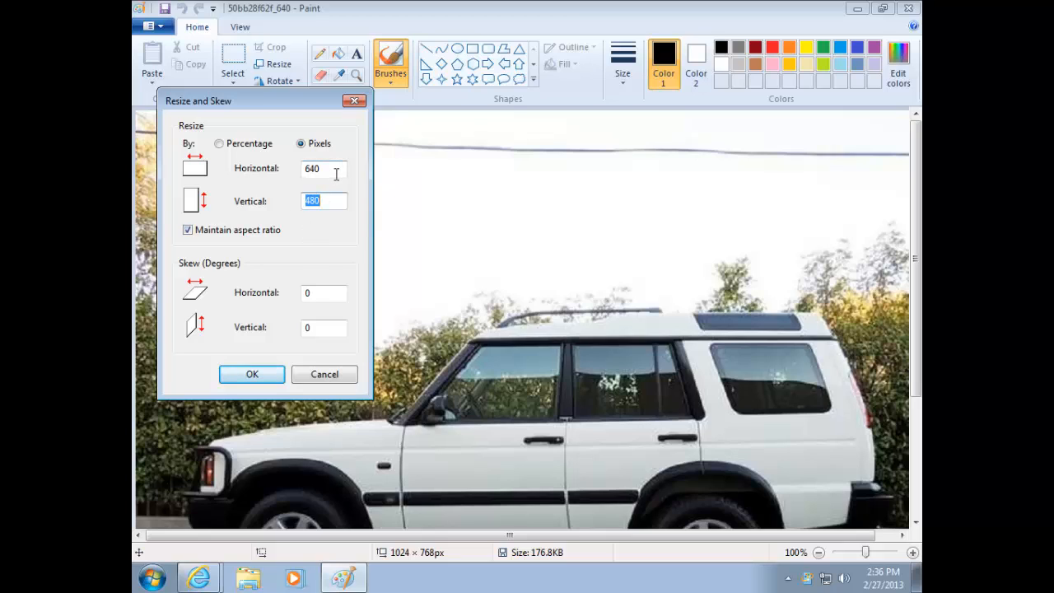
left_click(260, 377)
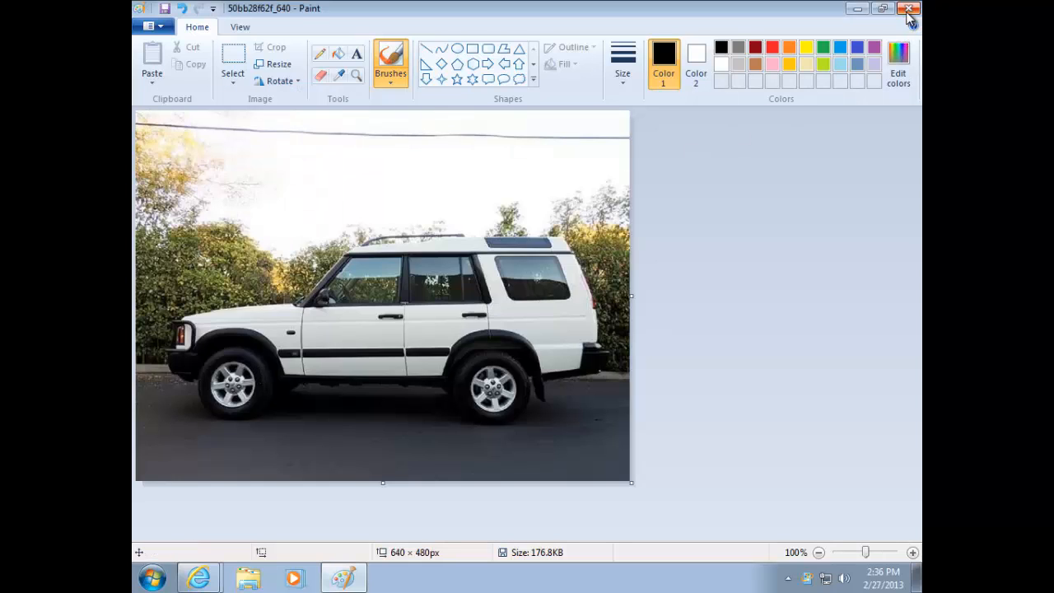
left_click(907, 8)
left_click(491, 296)
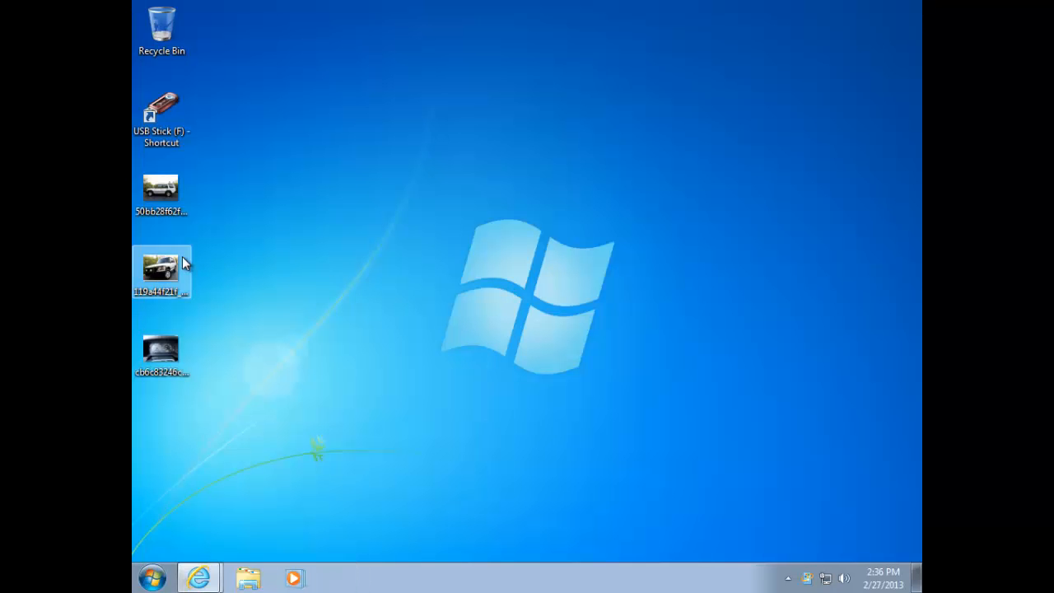
Step: Edit the desktop image 119a44f21f_640 in Paint, resize it to 640 pixels wide in proportion, and close it with the changes saved
right_click(155, 273)
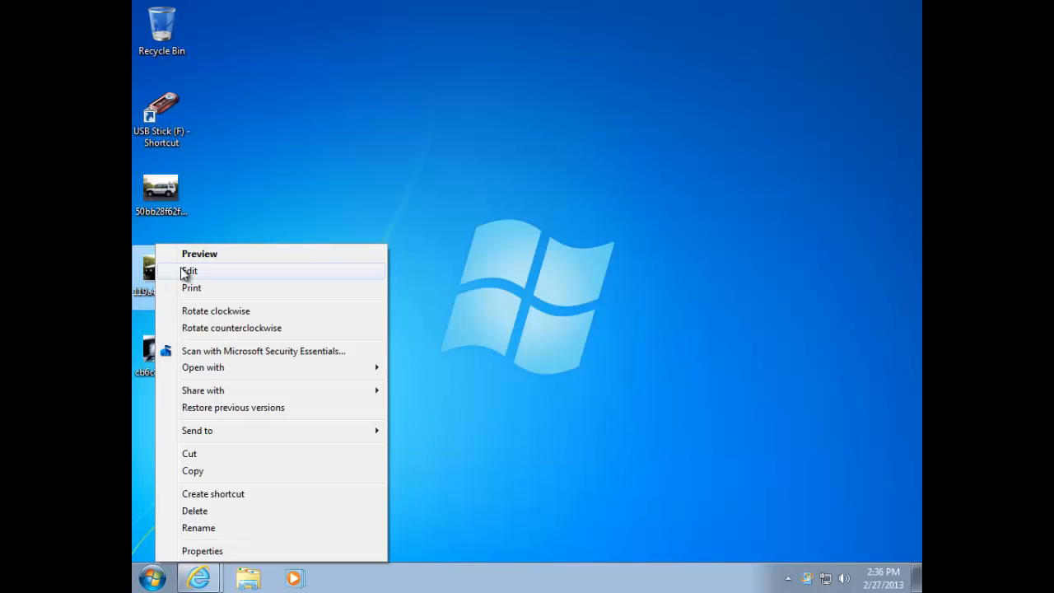
left_click(186, 271)
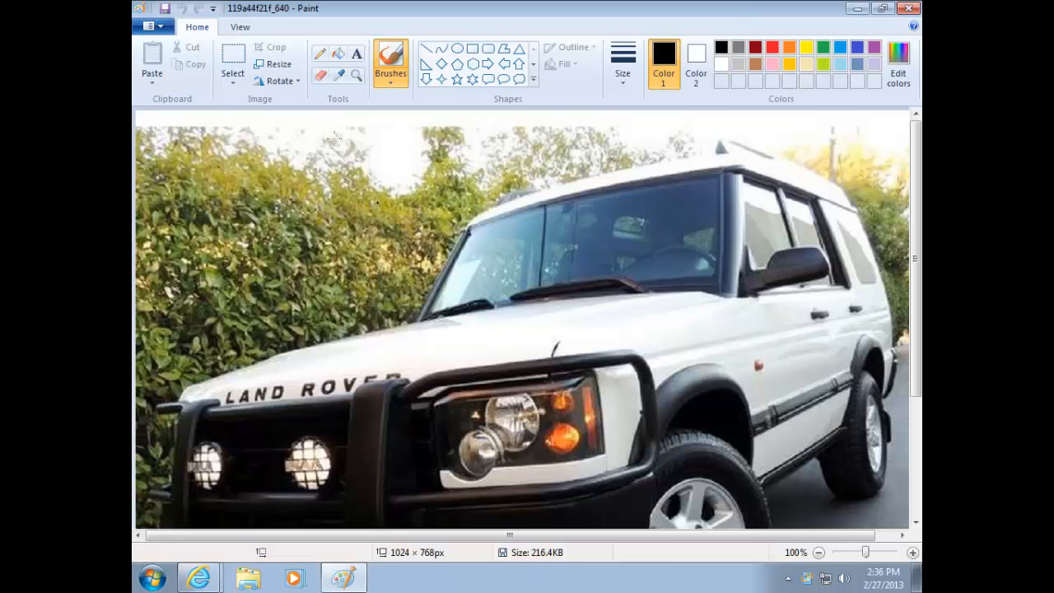
left_click(283, 63)
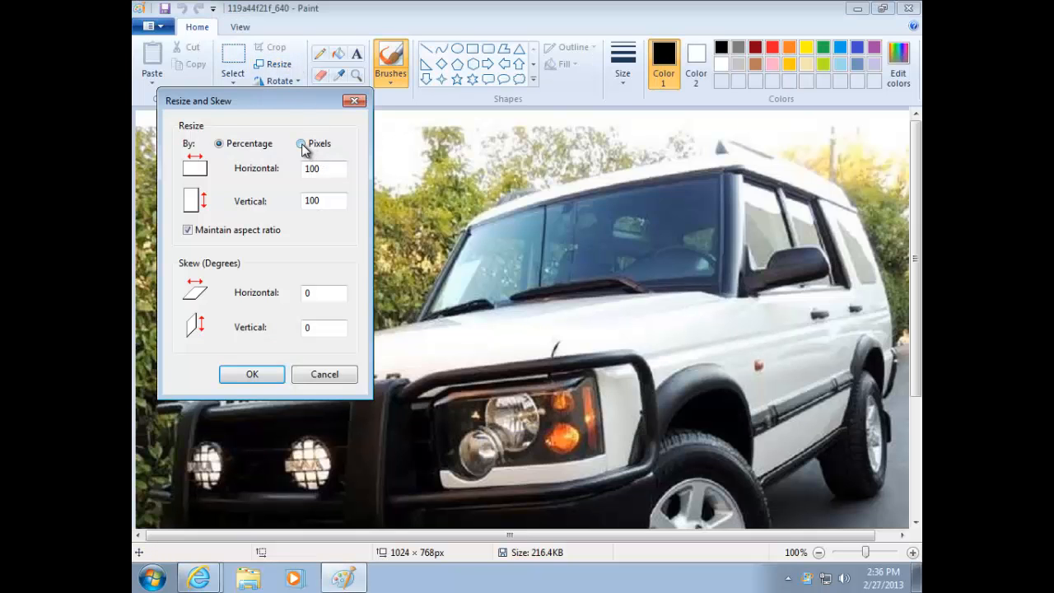
left_click(302, 143)
left_click_drag(332, 171, 279, 169)
type("640")
left_click(255, 378)
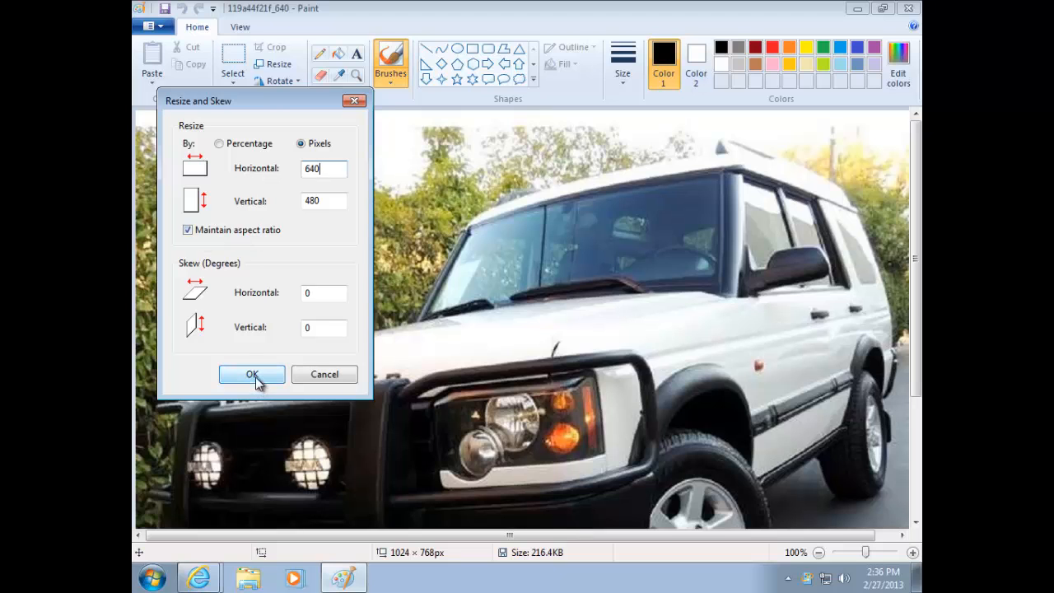
left_click(907, 8)
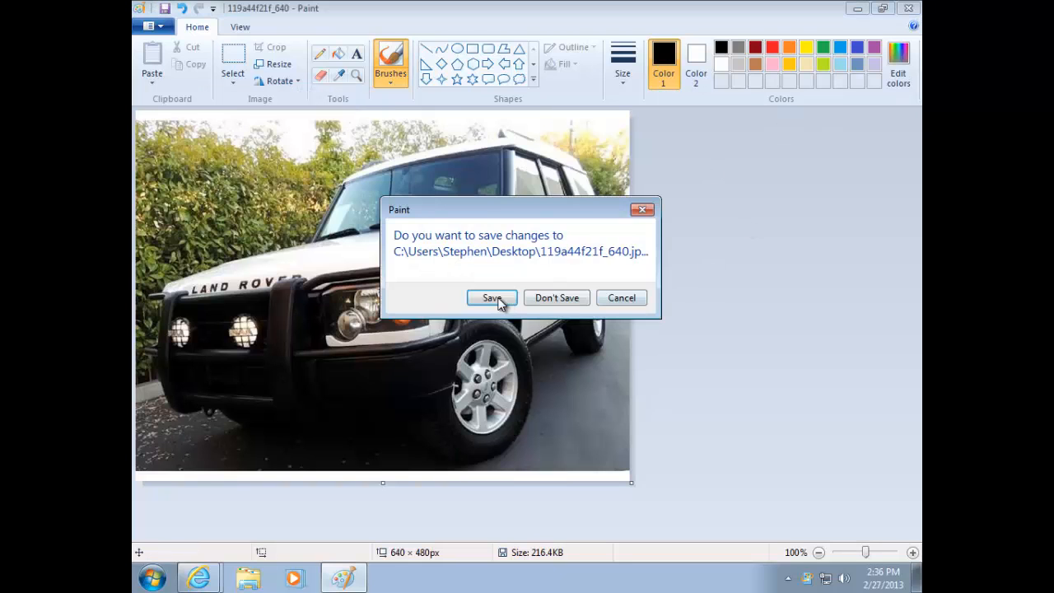
left_click(501, 302)
Step: Edit the desktop image cb6c83246c_640 in Paint, resize it to 640 pixels wide in proportion, and close it with the changes saved
left_click(161, 350)
right_click(160, 349)
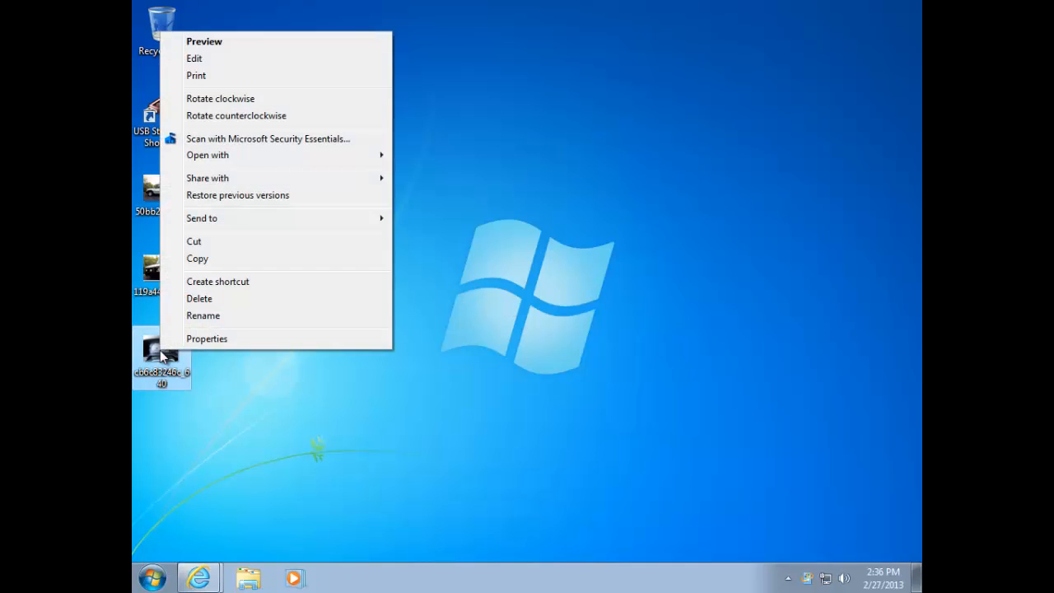
left_click(194, 58)
left_click(280, 65)
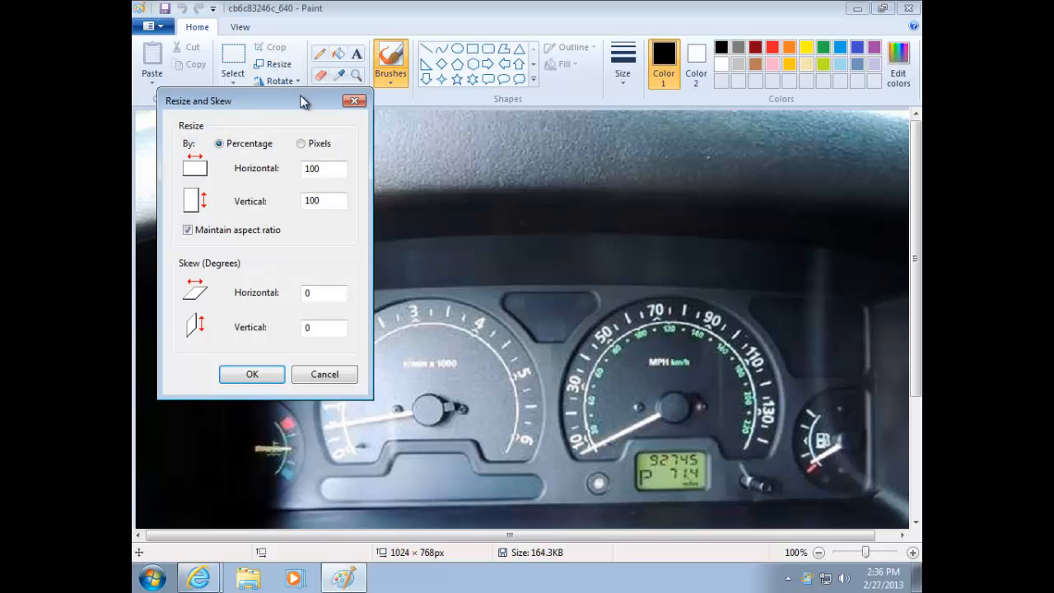
left_click(317, 143)
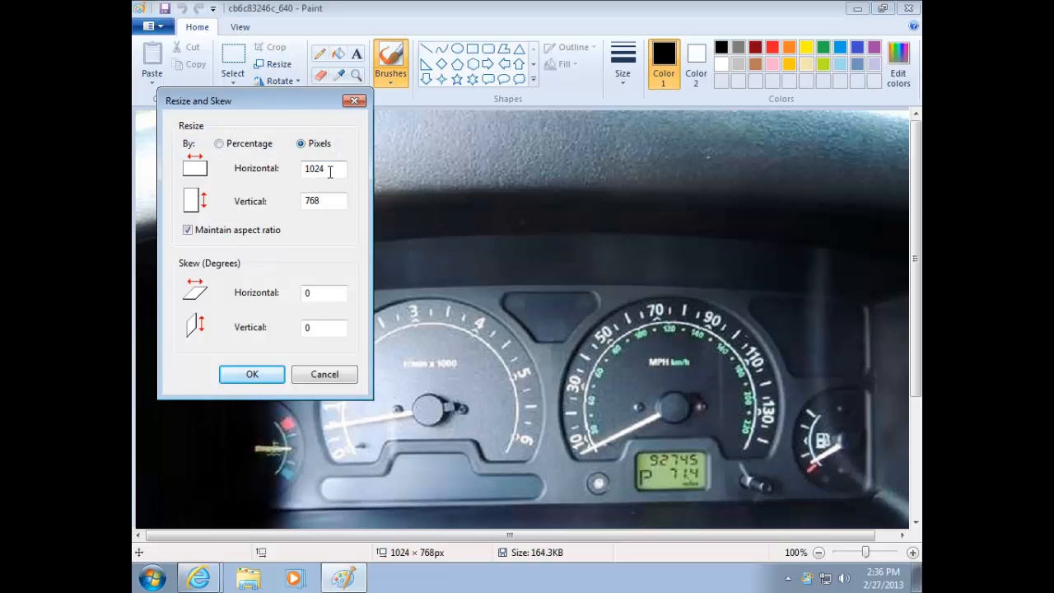
left_click_drag(329, 169, 282, 169)
type("640")
left_click(252, 374)
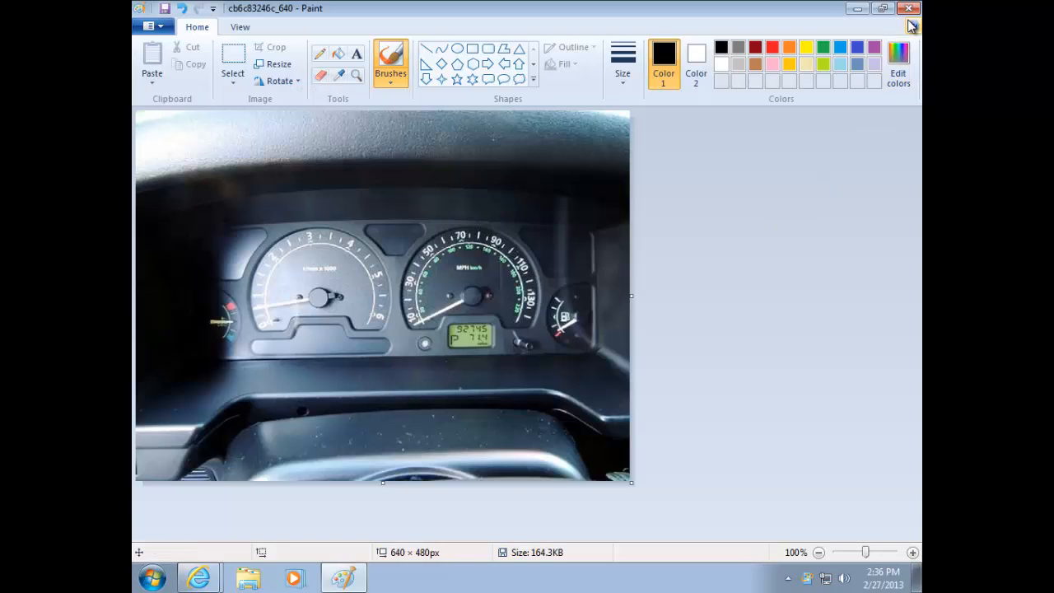
left_click(908, 7)
left_click(494, 300)
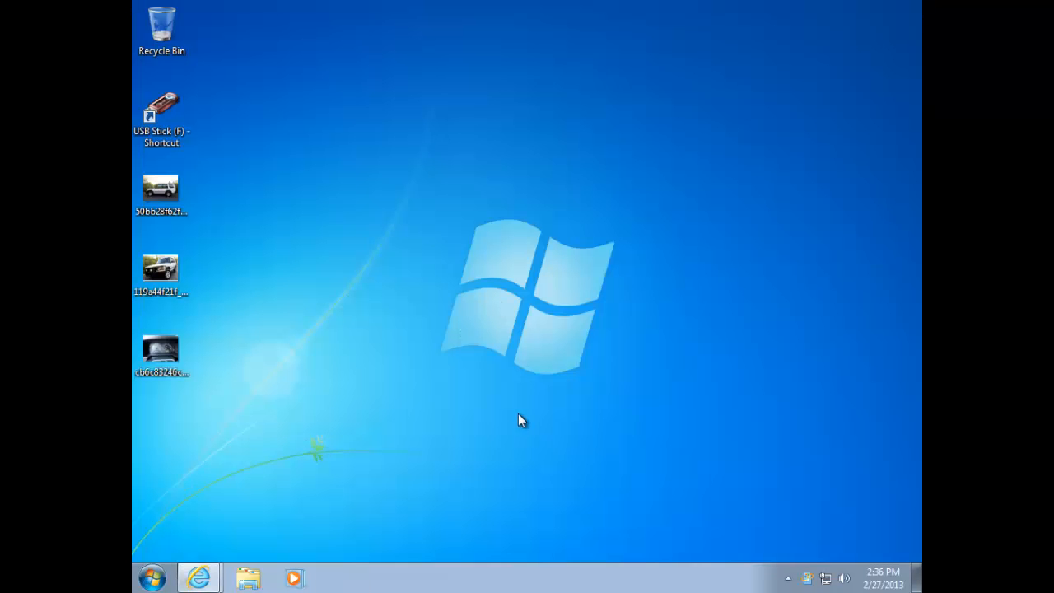
Step: Switch to the Land Rover Forums reply in Internet Explorer and open its attachment manager
mouse_move(199, 576)
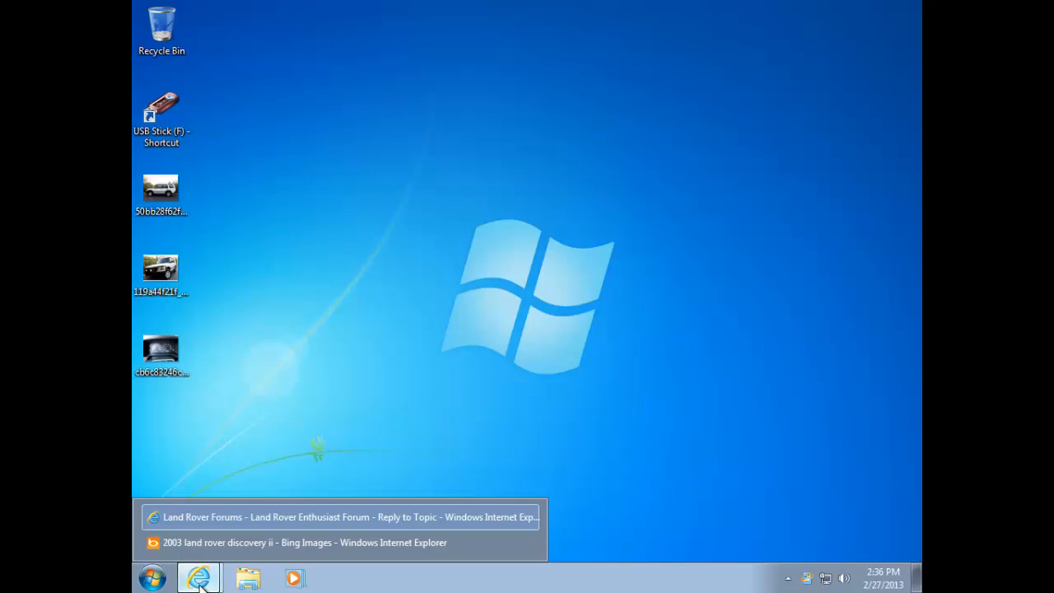
left_click(253, 512)
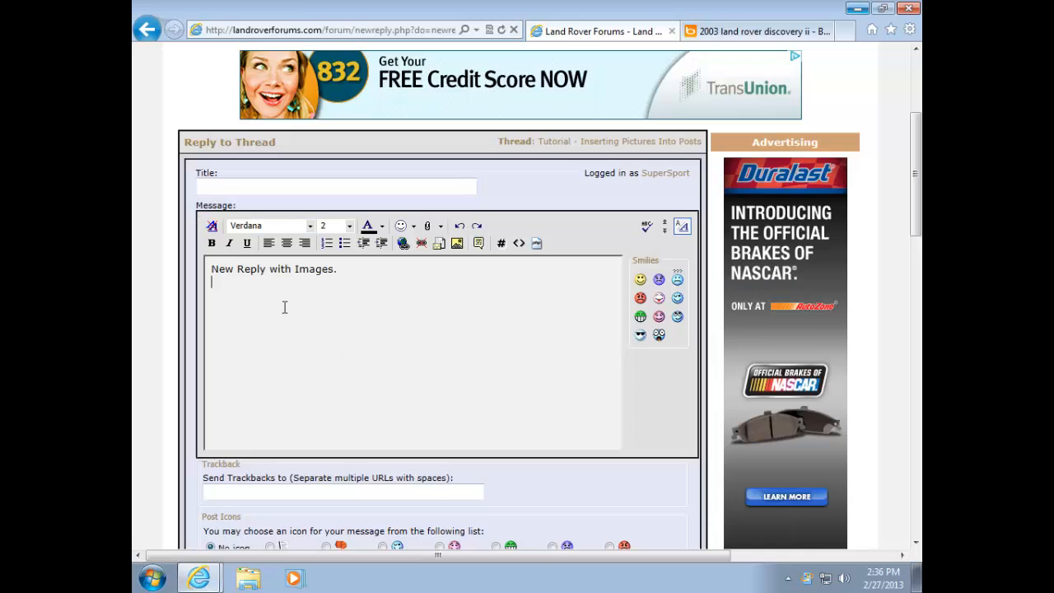
scroll(589, 399, "down", 5)
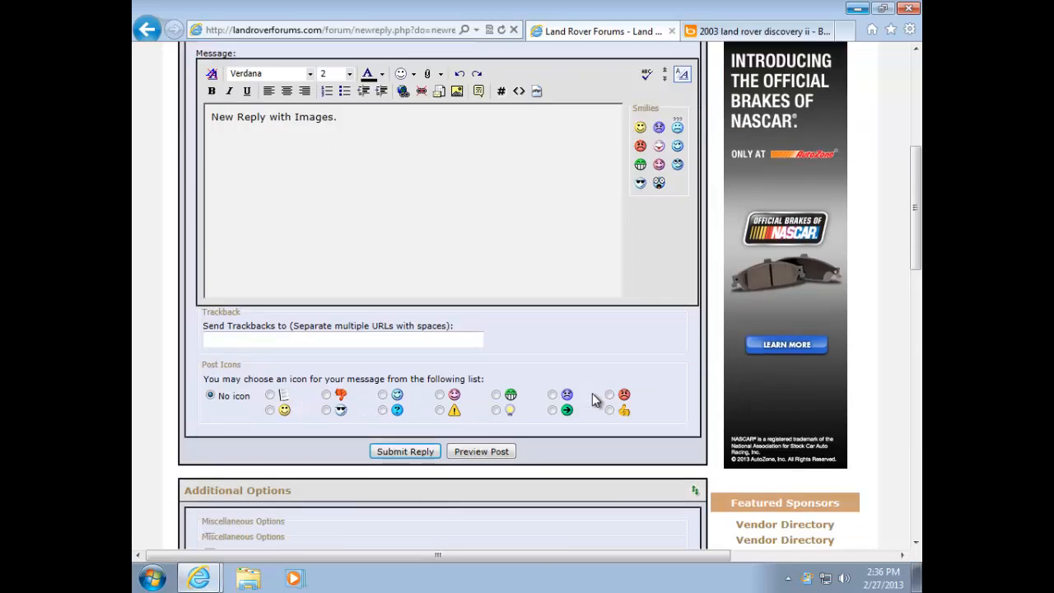
scroll(589, 399, "down", 2)
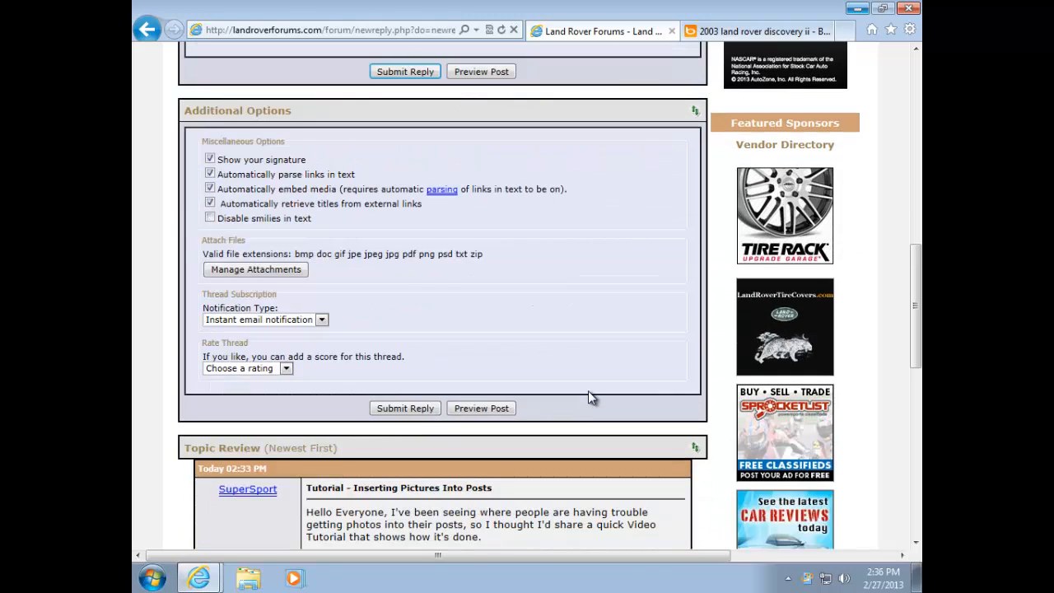
scroll(588, 390, "up", 3)
scroll(587, 396, "up", 3)
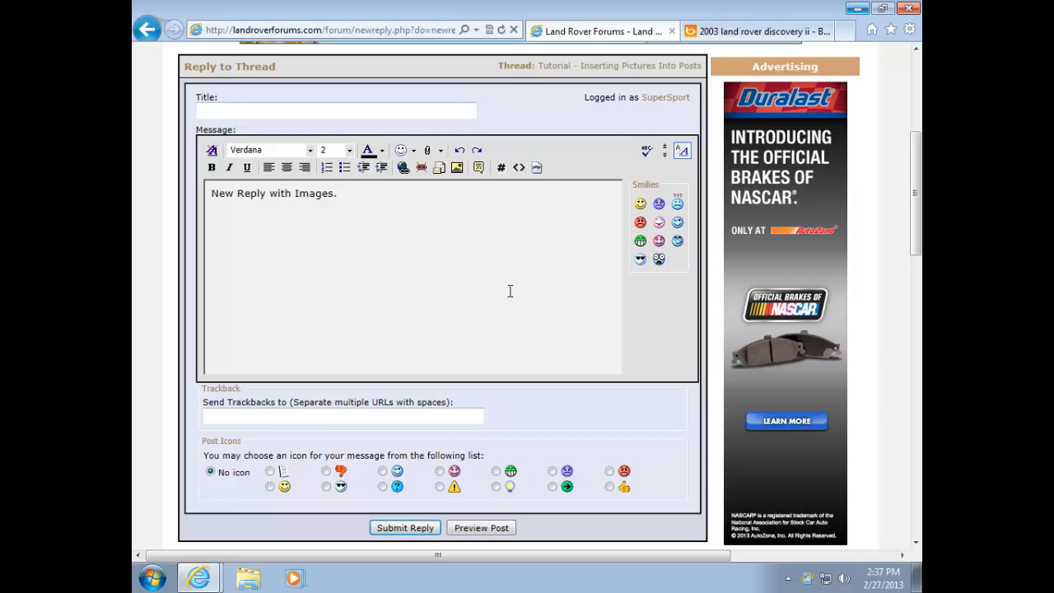
scroll(526, 338, "down", 2)
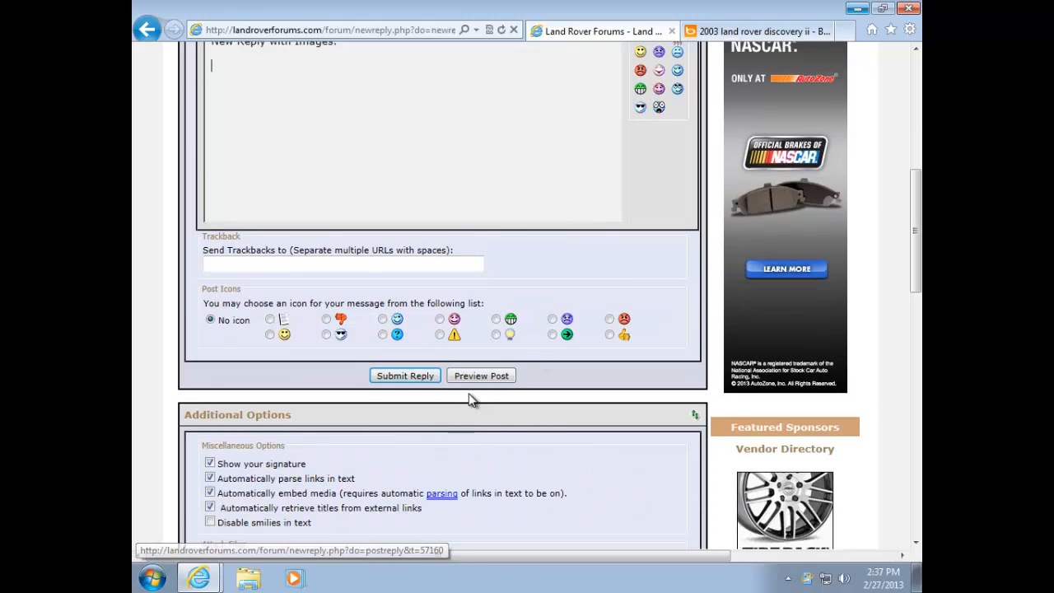
scroll(567, 442, "down", 2)
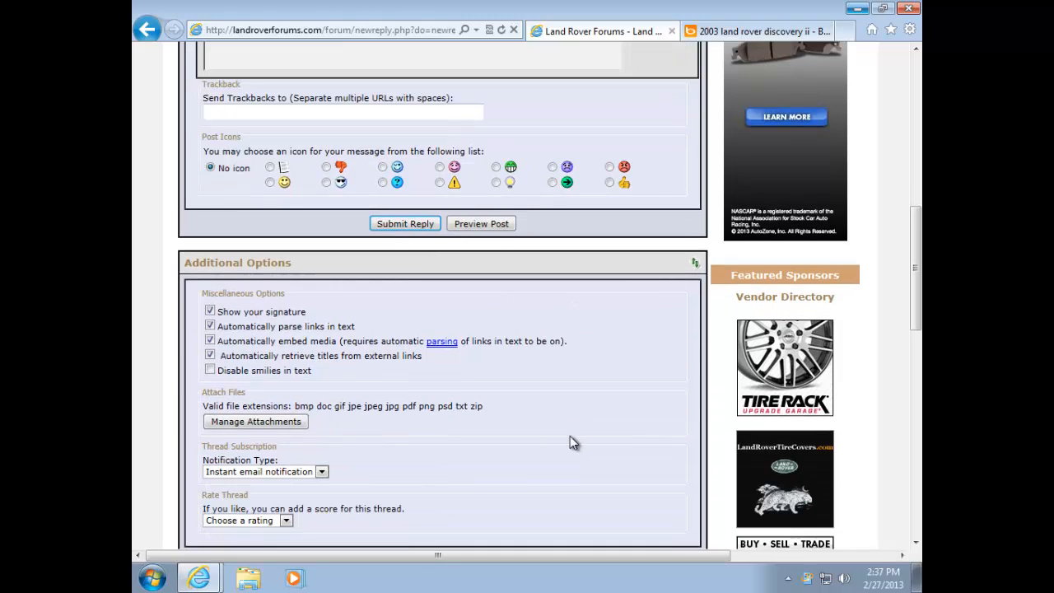
left_click(260, 423)
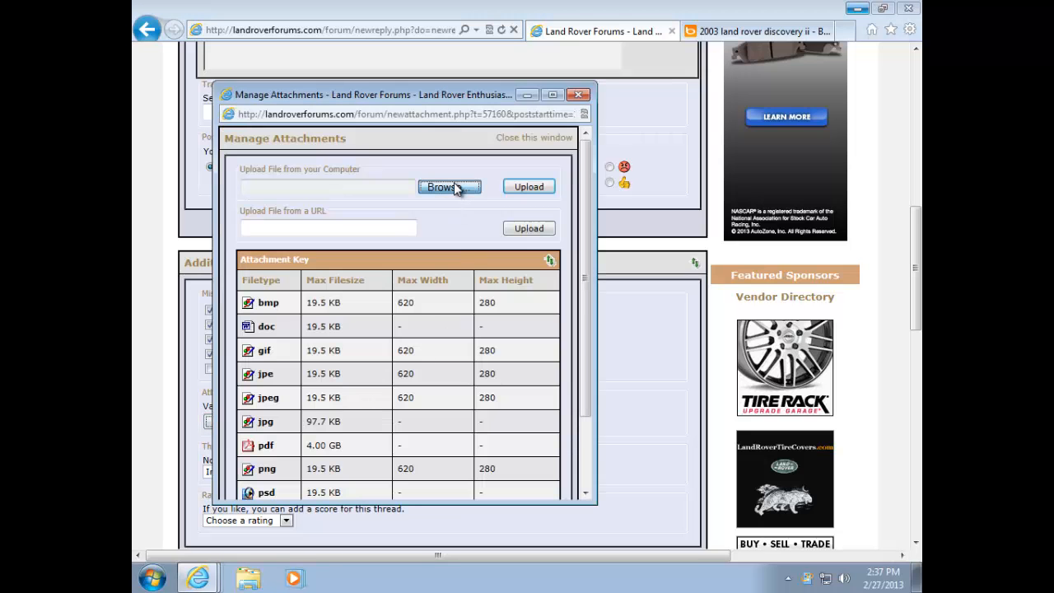
Step: Upload the desktop image 119a44f21f_640 as an attachment to the reply
left_click(448, 186)
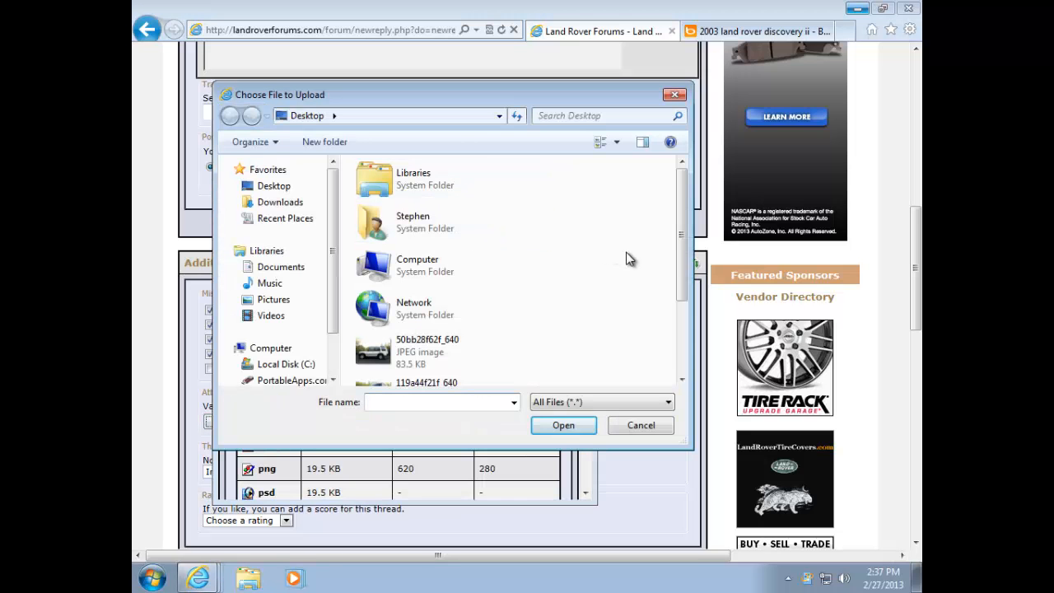
left_click_drag(680, 244, 681, 297)
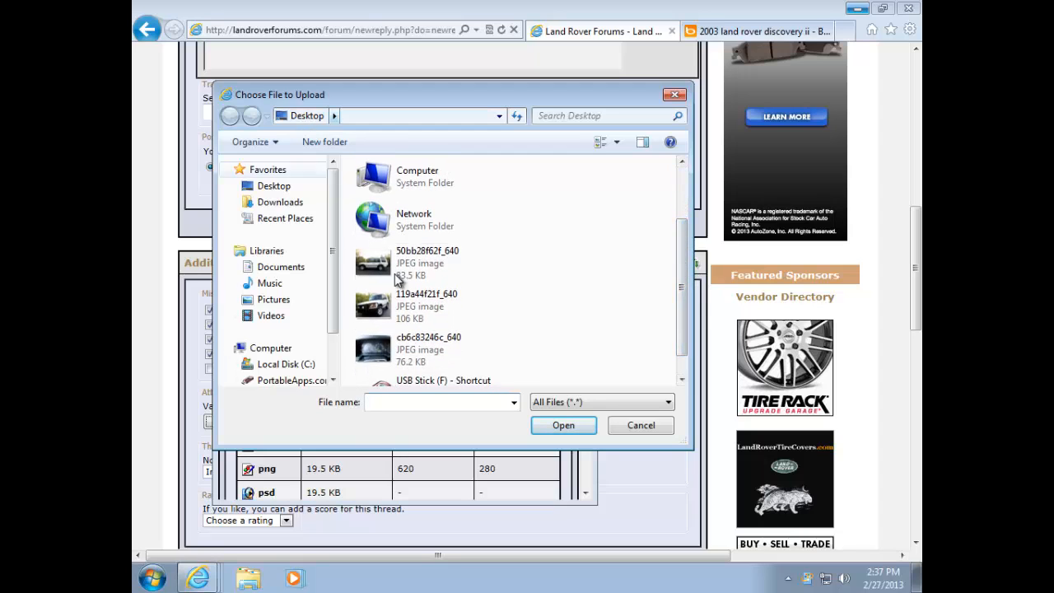
left_click(430, 301)
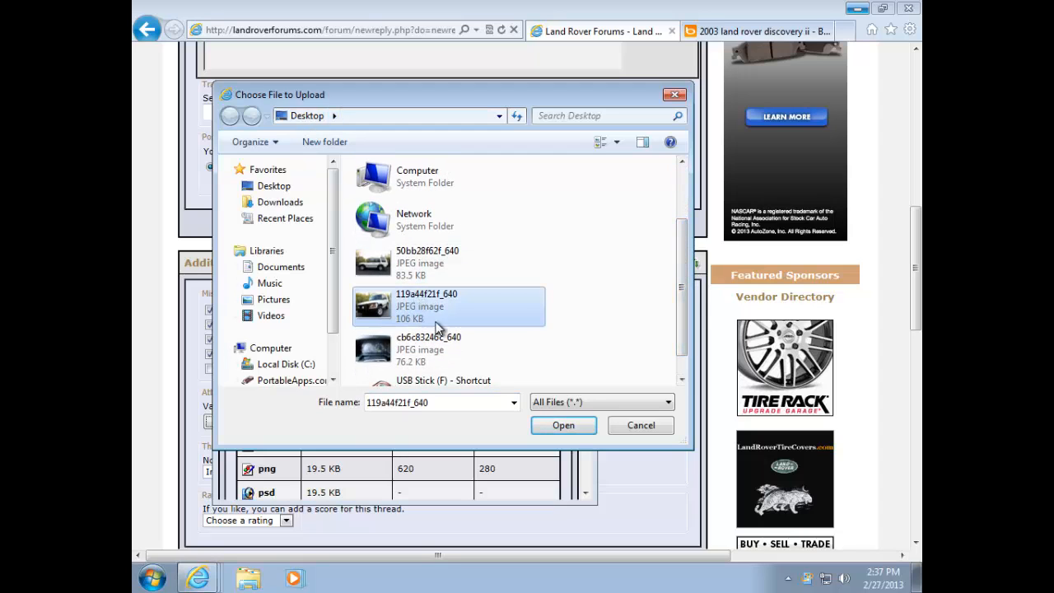
left_click(564, 426)
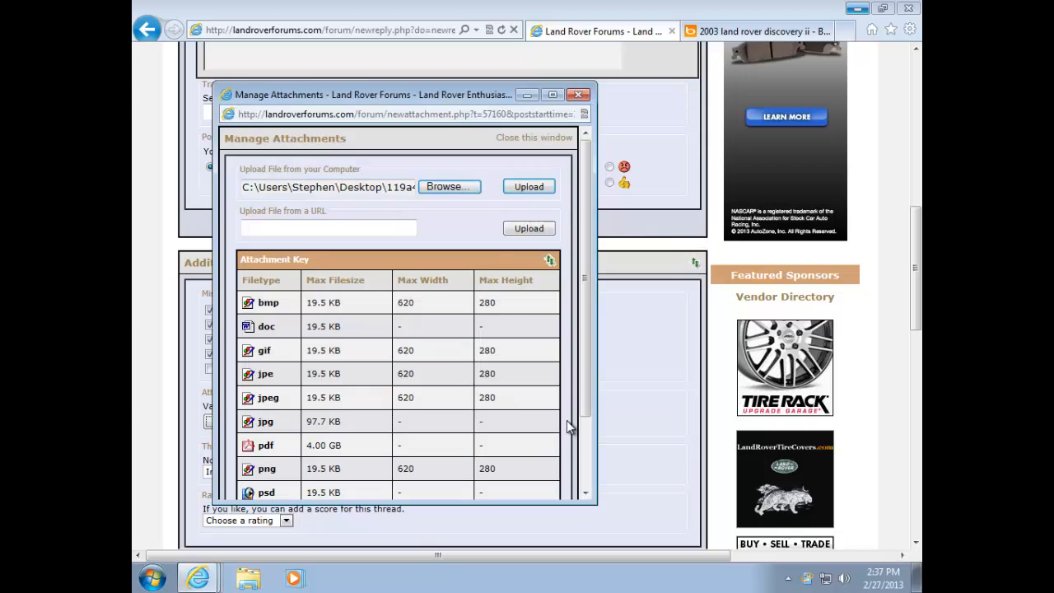
left_click(530, 188)
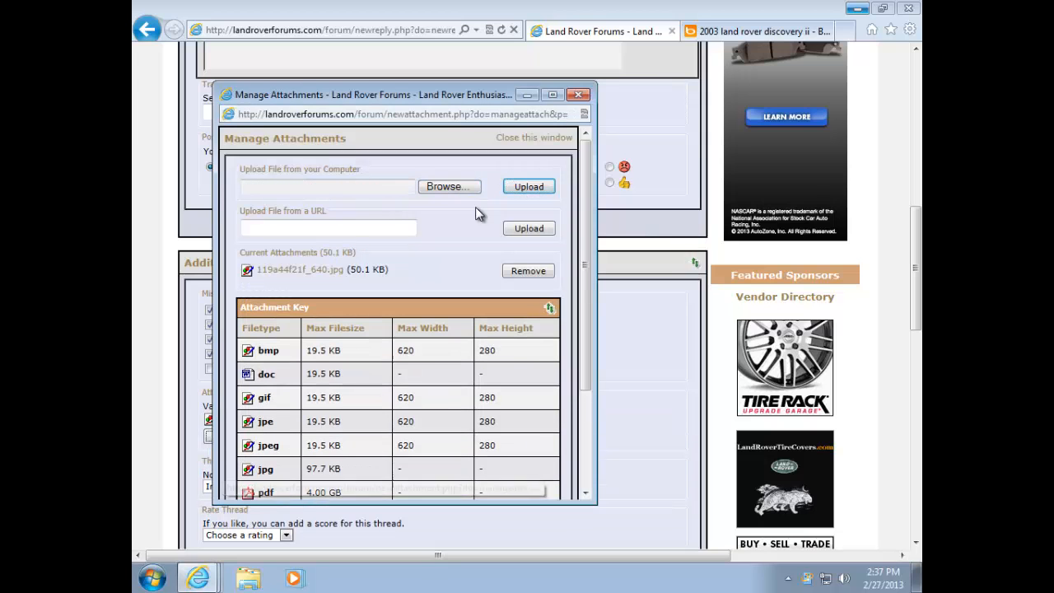
Step: Upload the desktop image 50bb28f62f_640 as the second attachment
left_click(449, 187)
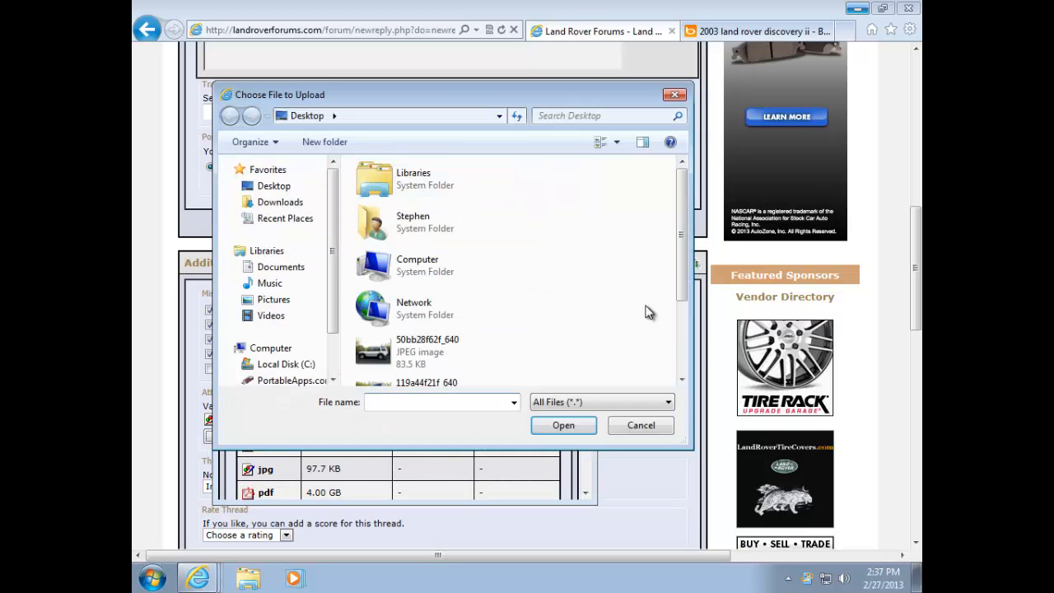
double_click(412, 354)
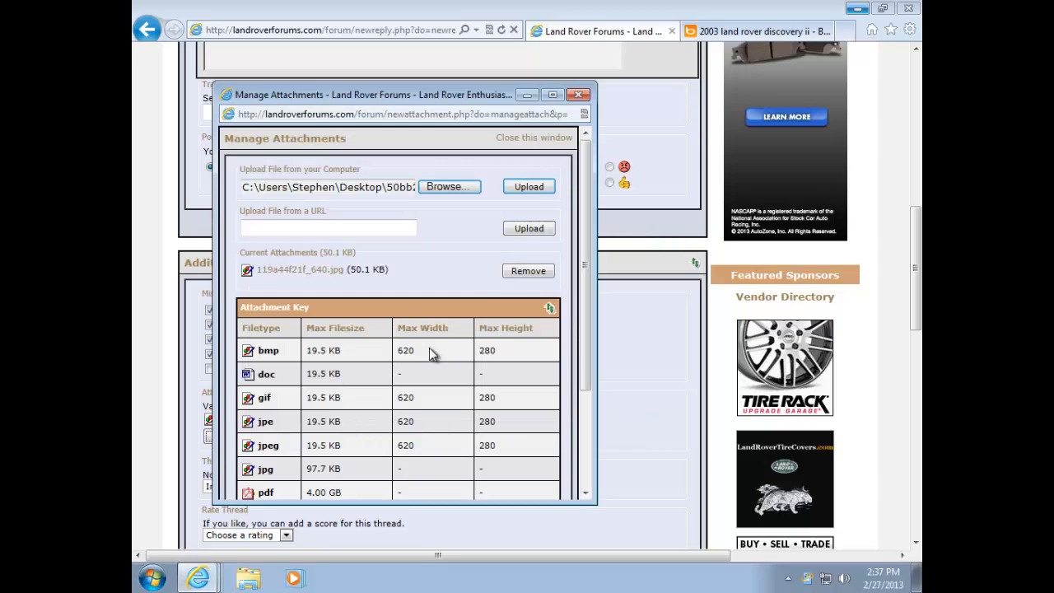
left_click(528, 188)
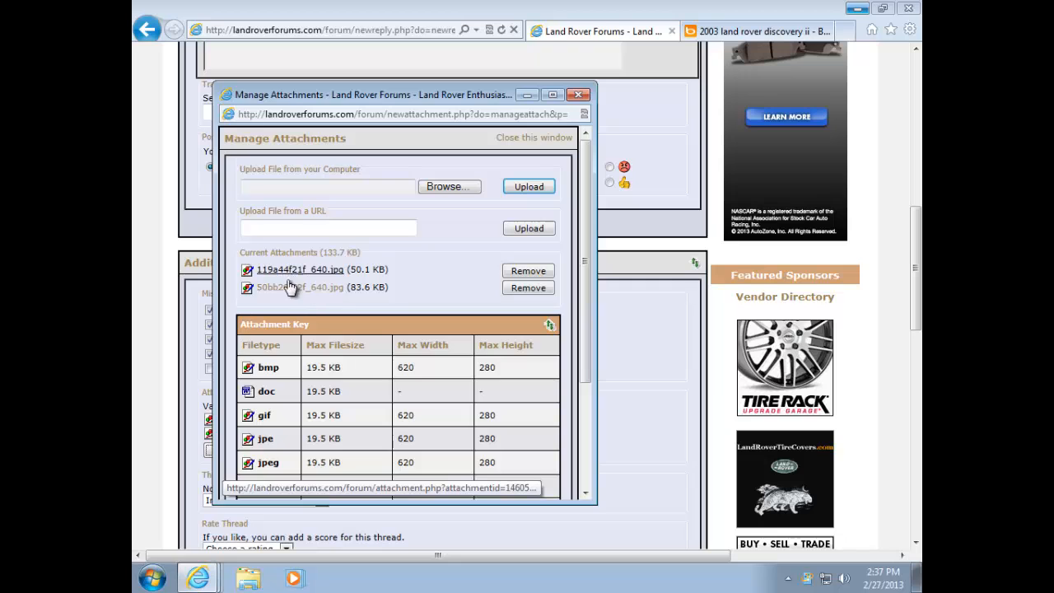
Step: Upload the desktop image cb6c83246c_640 as the third attachment and close the attachment manager
left_click(450, 187)
left_click(680, 345)
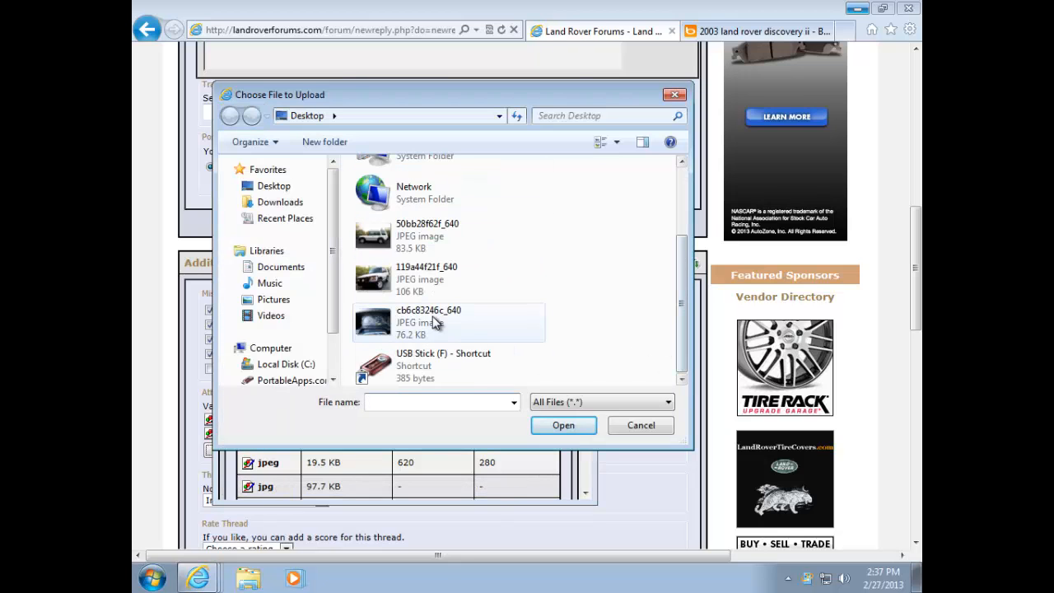
double_click(437, 323)
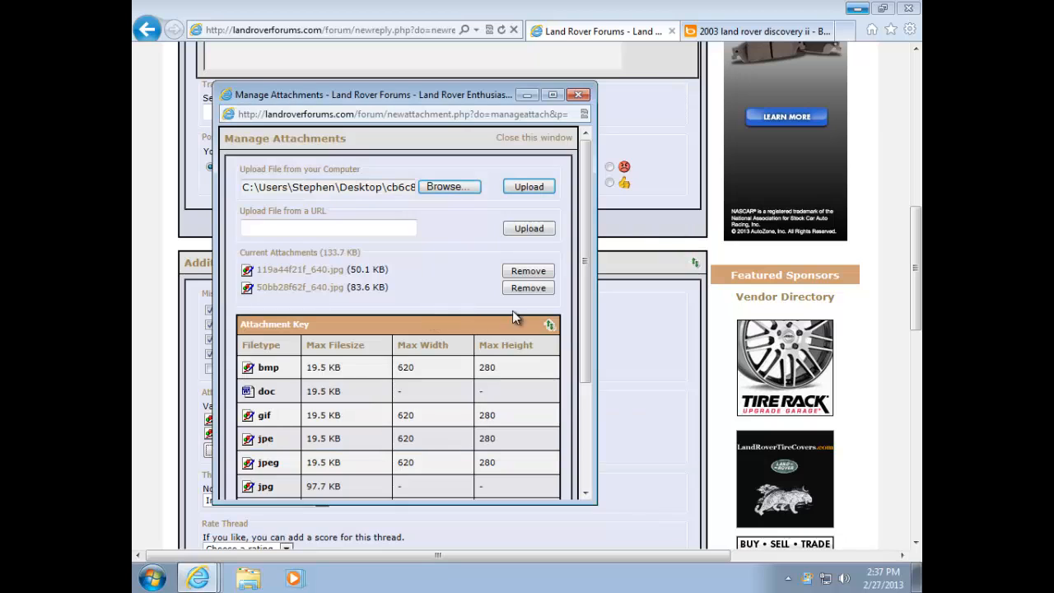
left_click(528, 186)
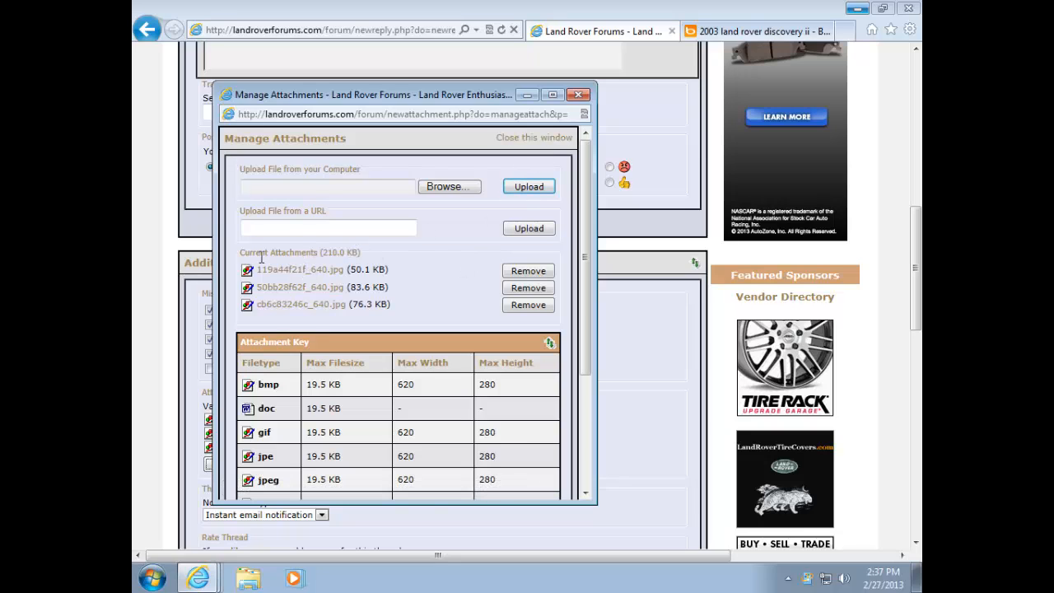
left_click(537, 137)
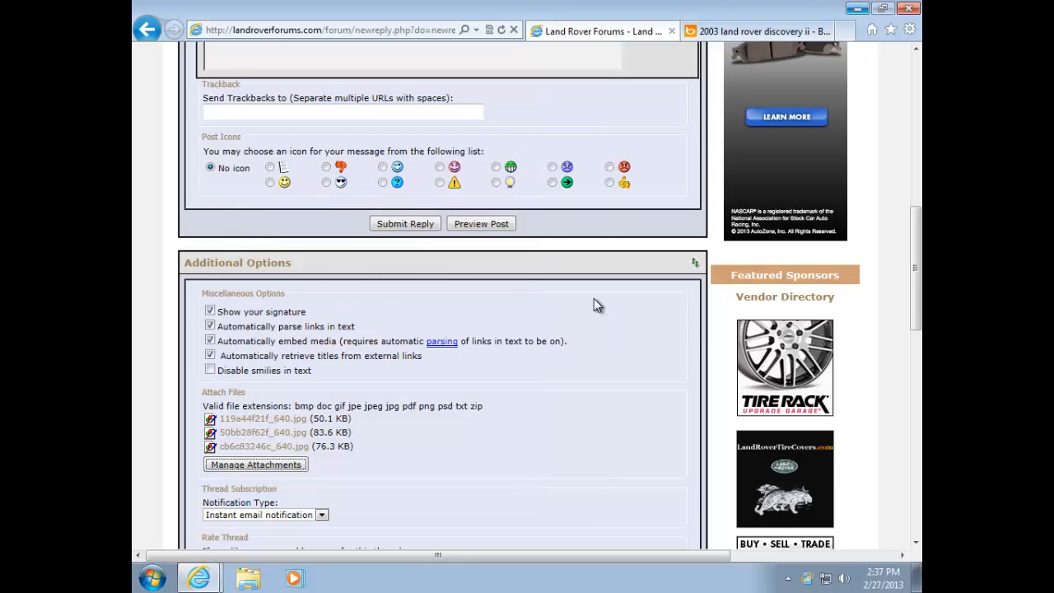
Step: Preview the reply and examine how the attached thumbnails appear beneath the message
scroll(594, 304, "up", 3)
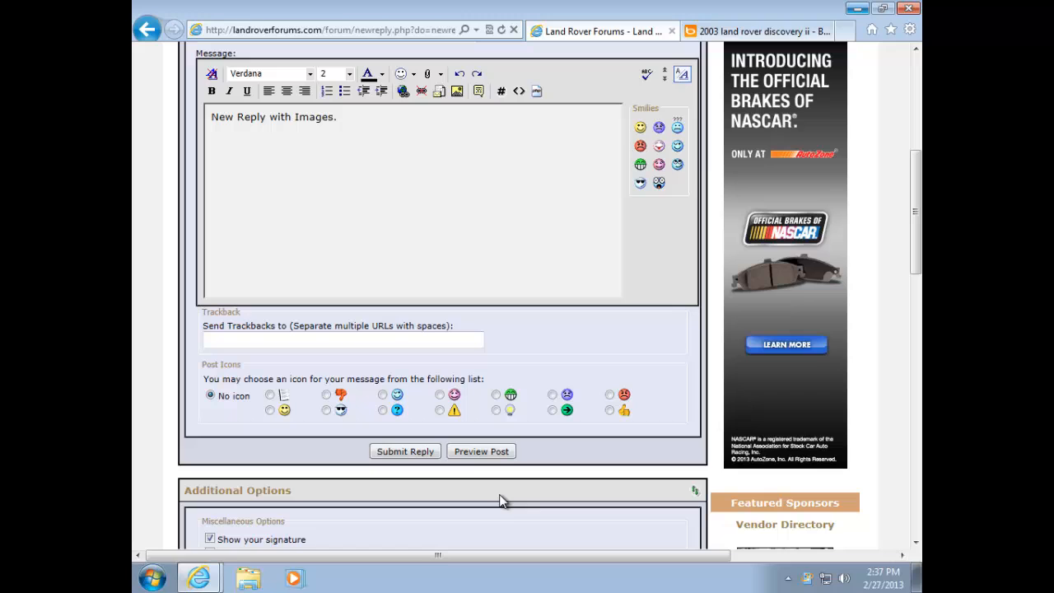
left_click(492, 453)
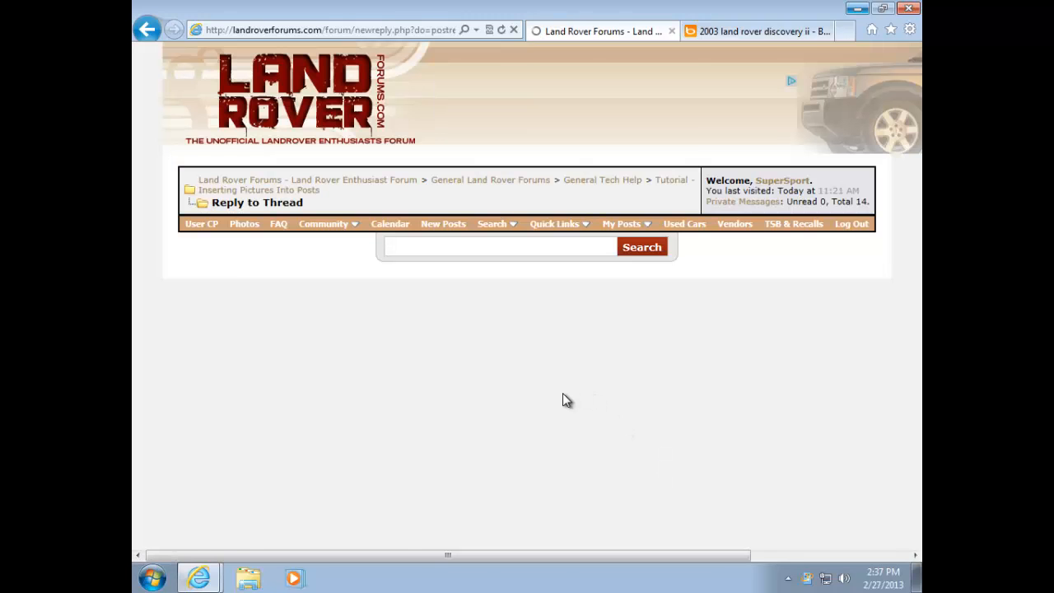
scroll(558, 433, "down", 2)
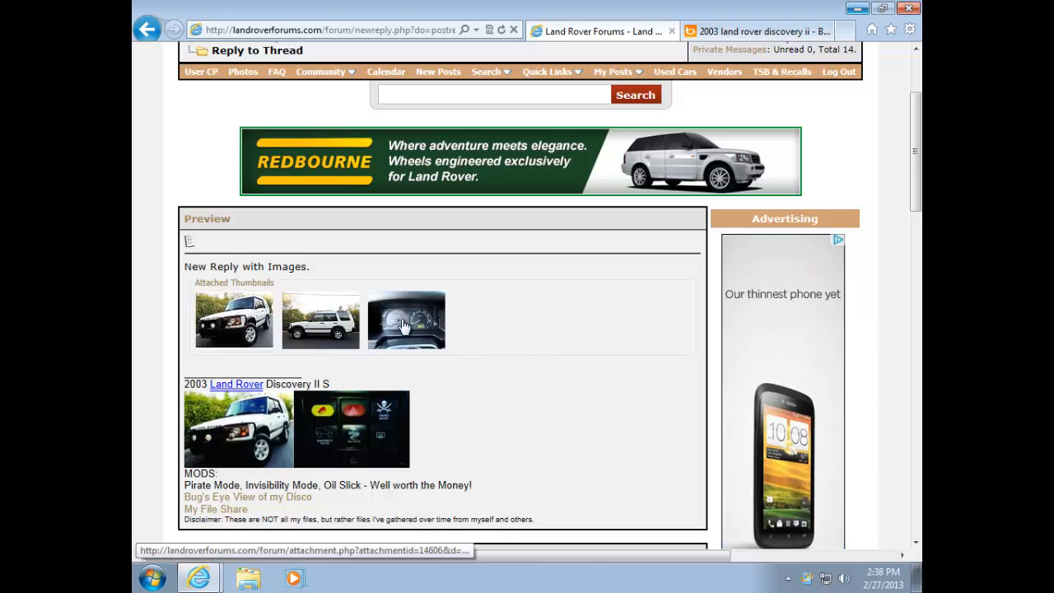
scroll(566, 323, "down", 5)
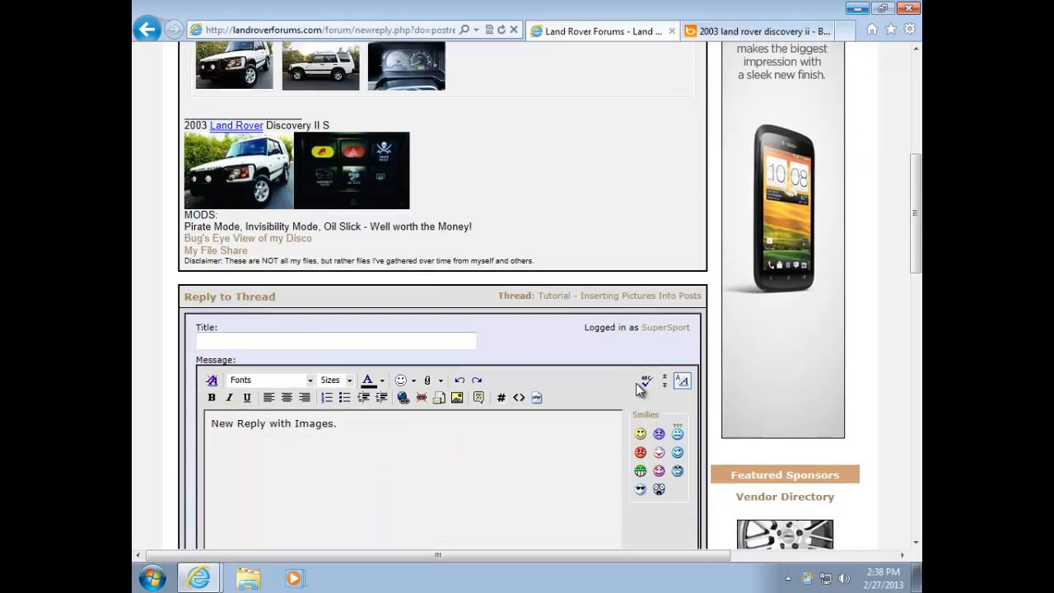
Step: Add the line "First Image of Front" below the message text and copy the link address of attachment 119a44f21f_640.jpg
left_click(513, 381)
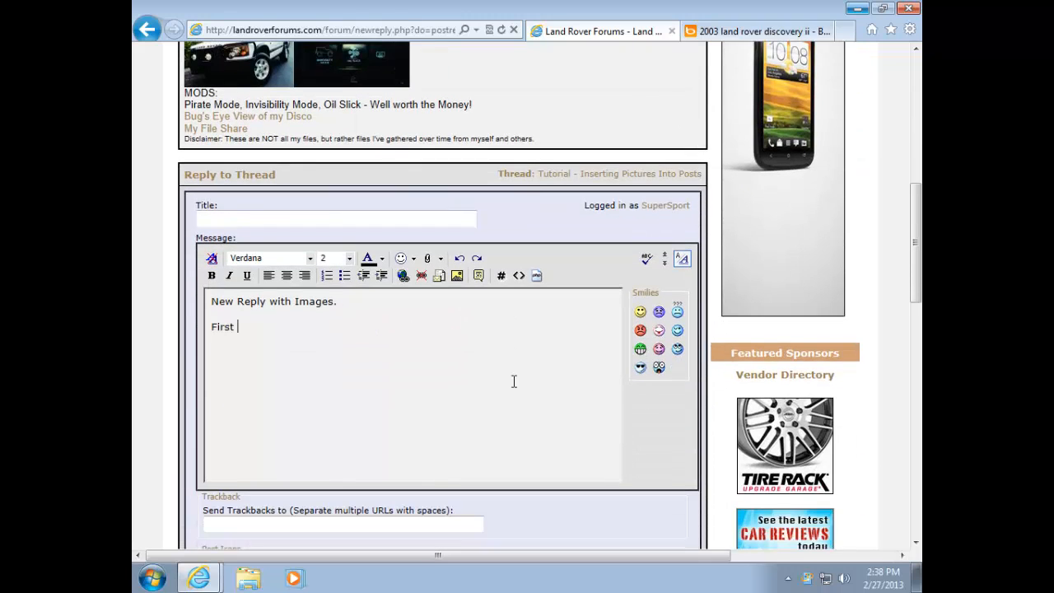
type("First Image of Front")
scroll(586, 438, "down", 7)
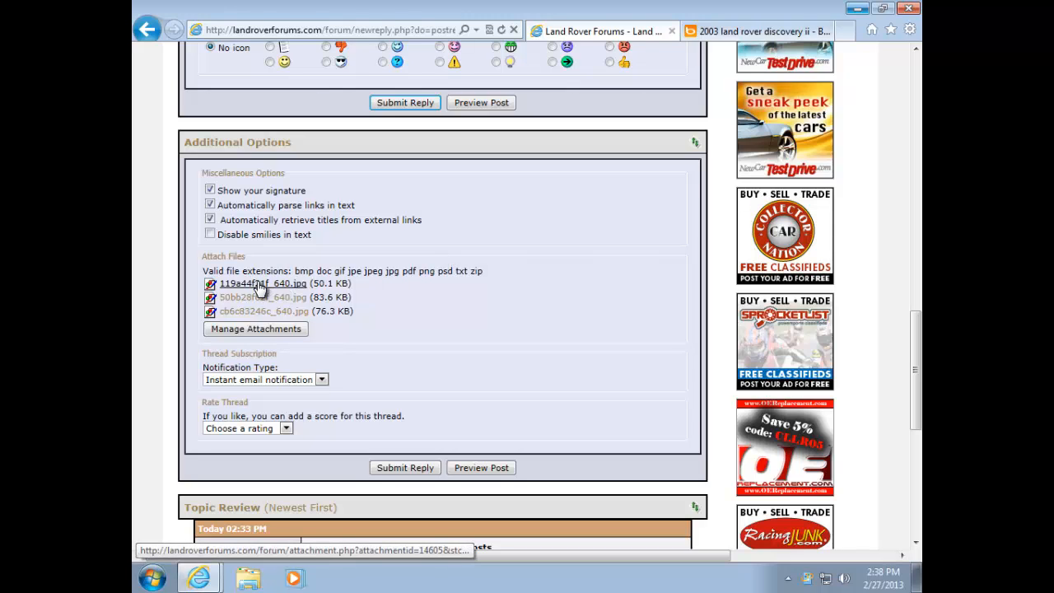
right_click(259, 284)
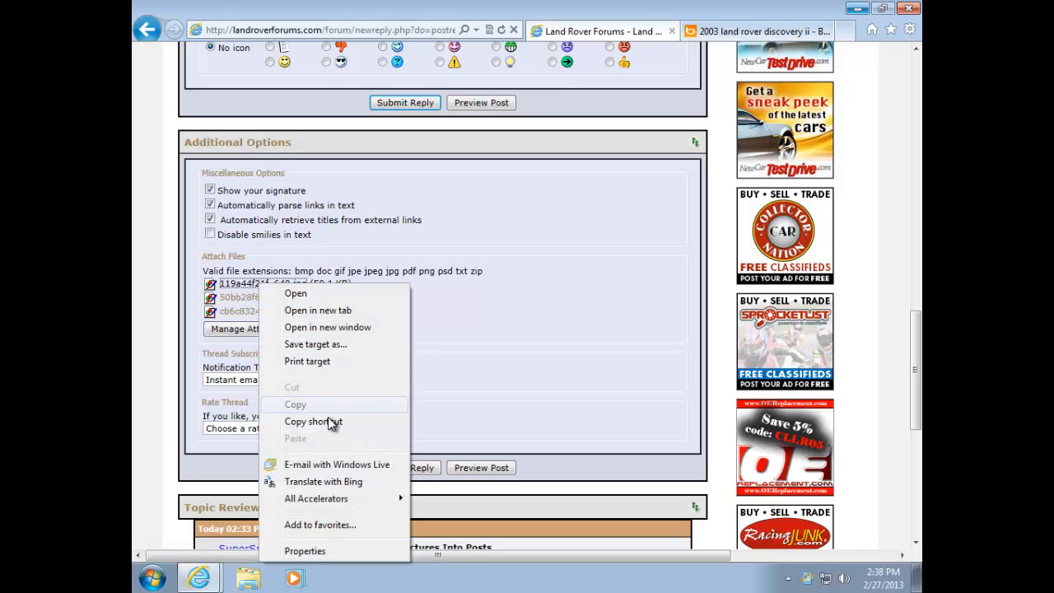
left_click(328, 419)
Step: Insert an image from the copied attachment URL on the line below "First Image of Front" in the message
scroll(653, 402, "up", 5)
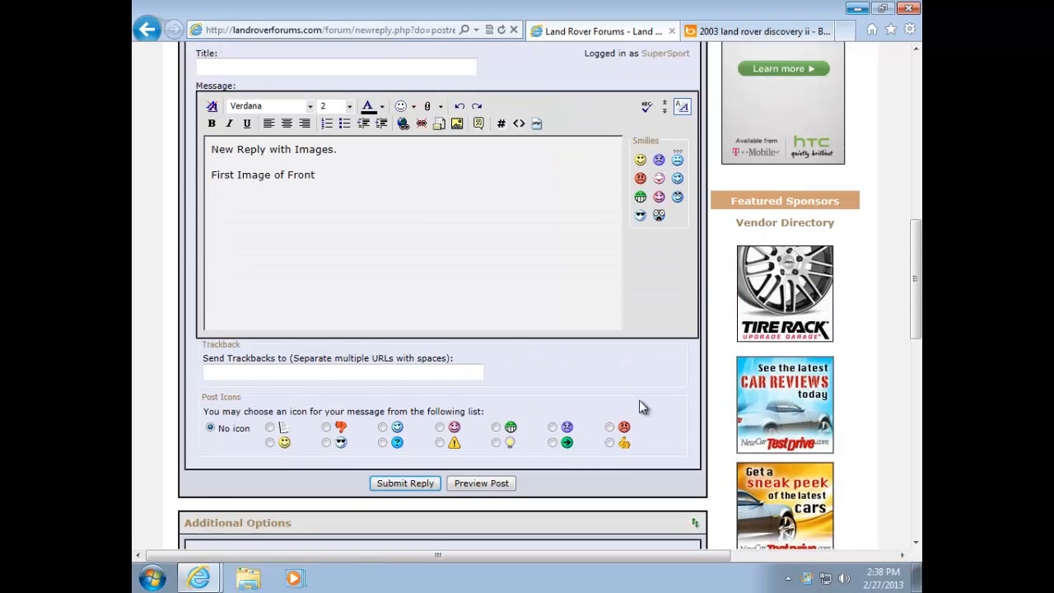
left_click(300, 196)
left_click(457, 123)
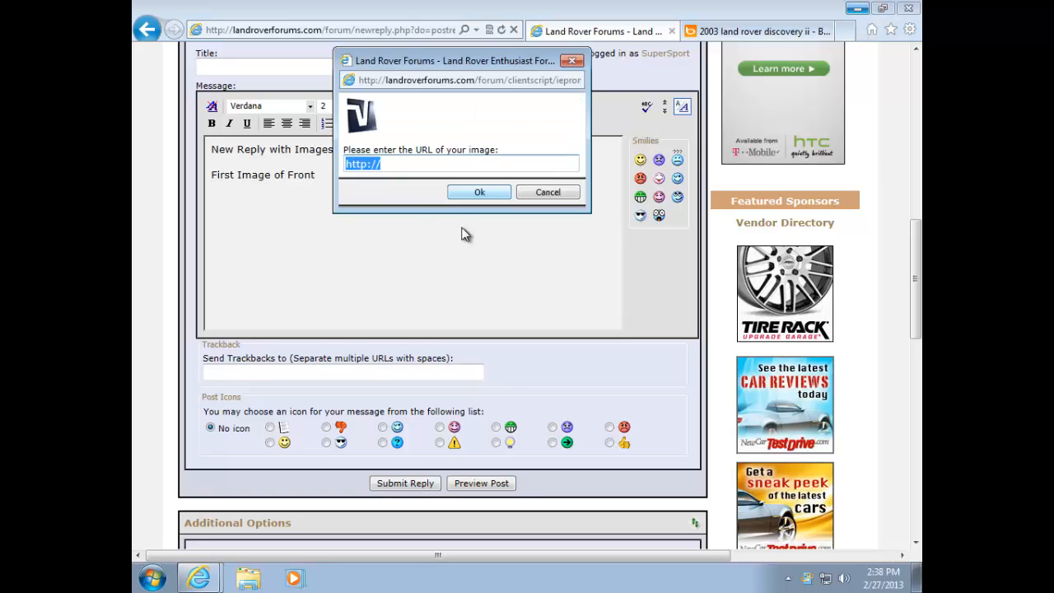
right_click(371, 166)
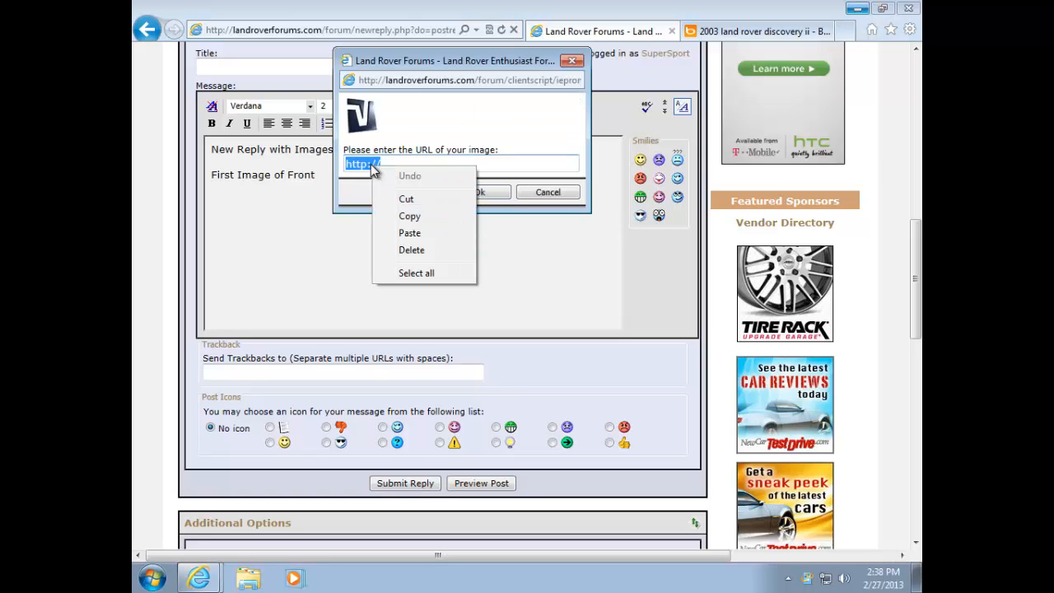
left_click(409, 234)
left_click(479, 193)
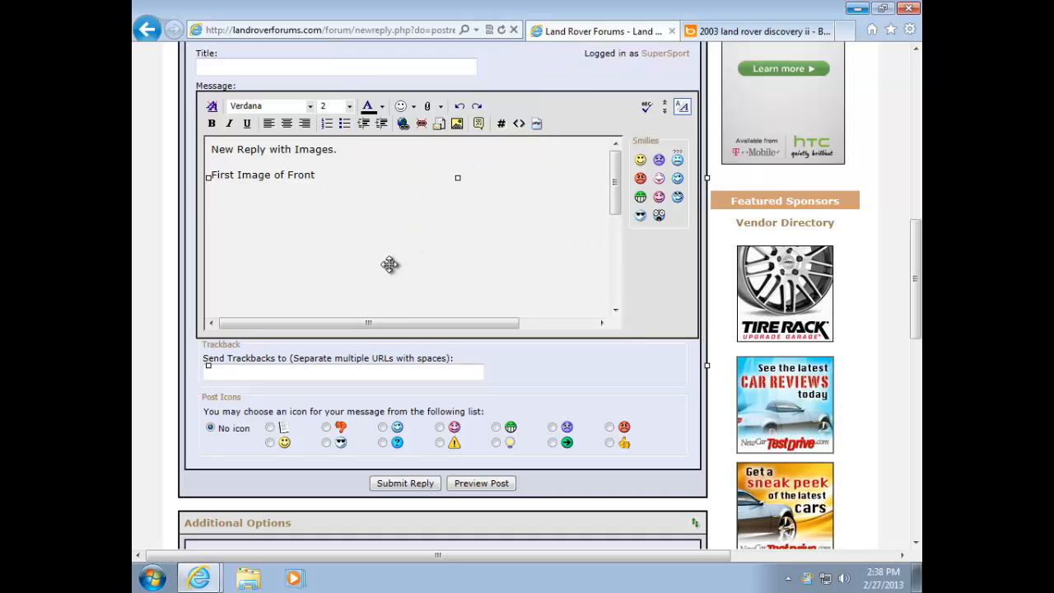
Step: Add the line "Dash Image showing mileage." beneath the front photo in the message, followed by a new line
scroll(595, 400, "down", 5)
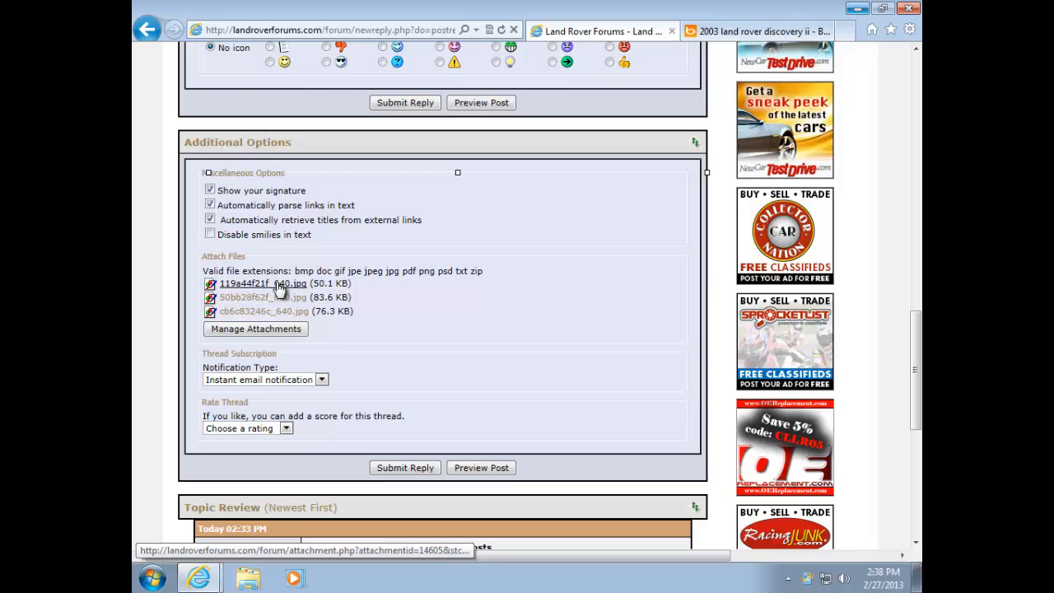
scroll(632, 384, "up", 3)
scroll(632, 384, "up", 2)
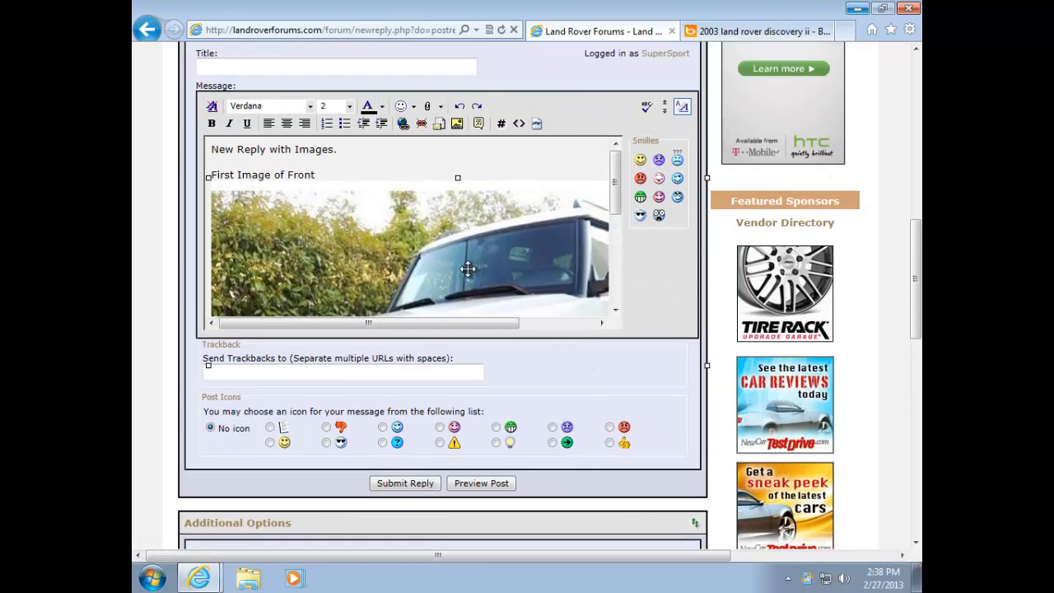
left_click(534, 263)
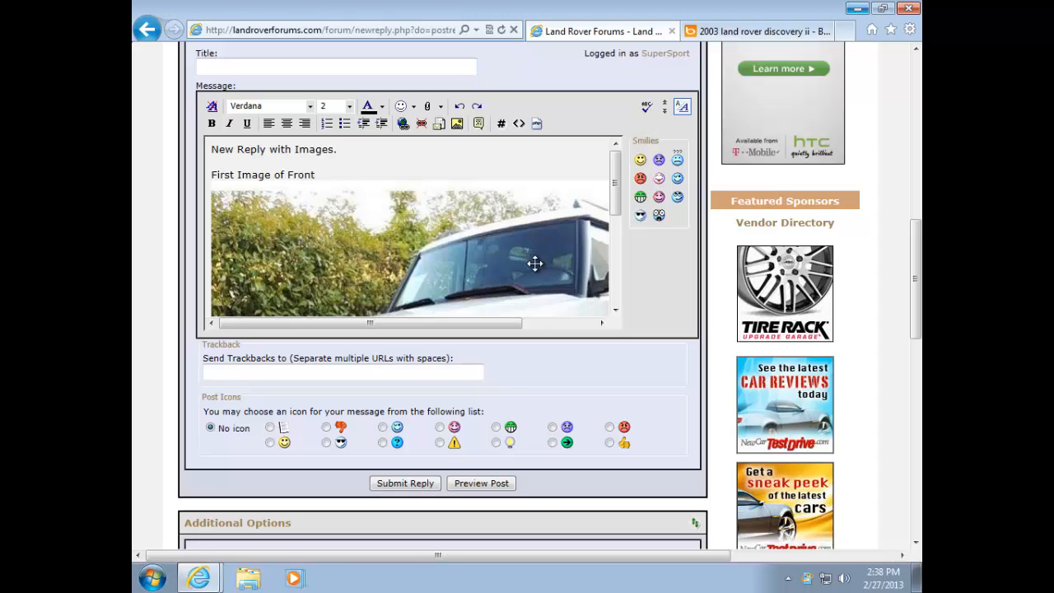
scroll(534, 264, "down", 5)
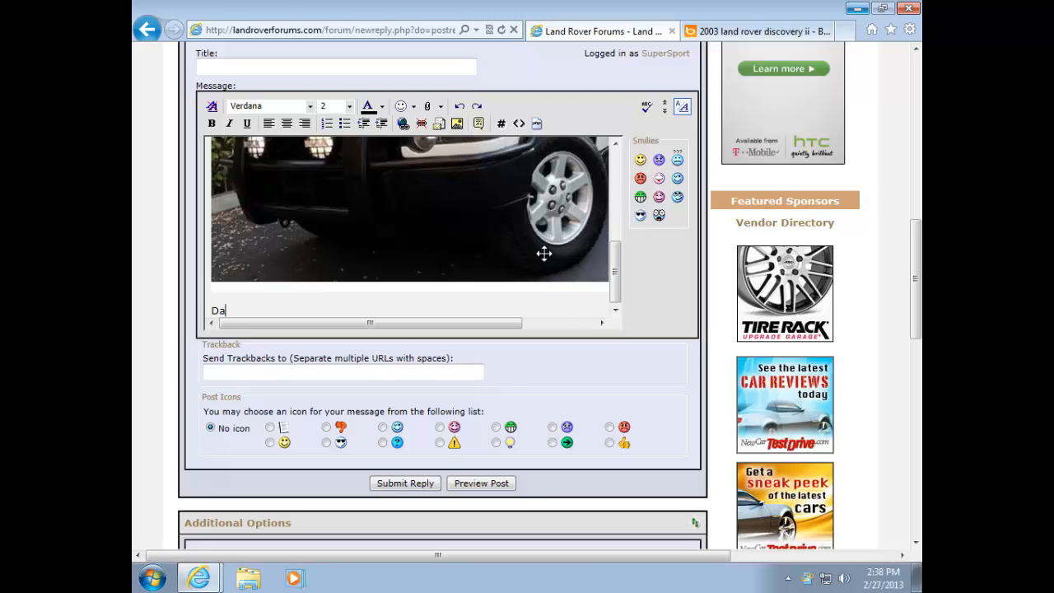
type("sh Image showing mileage.")
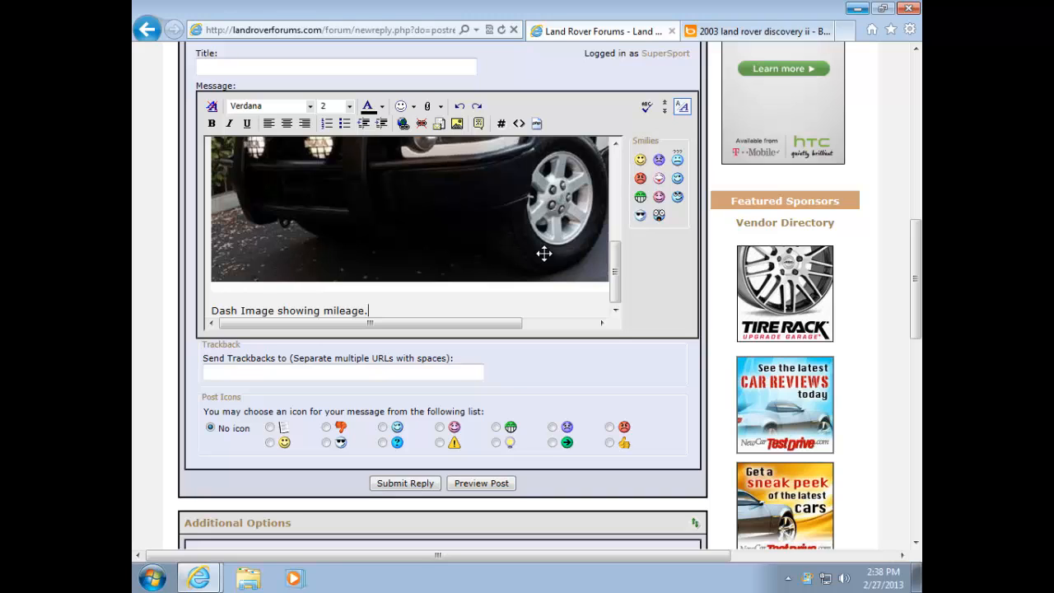
key("Return")
Step: Copy the link address of attachment cb6c83246c_640.jpg and insert it as an image below the "Dash Image showing mileage." caption
scroll(624, 399, "down", 3)
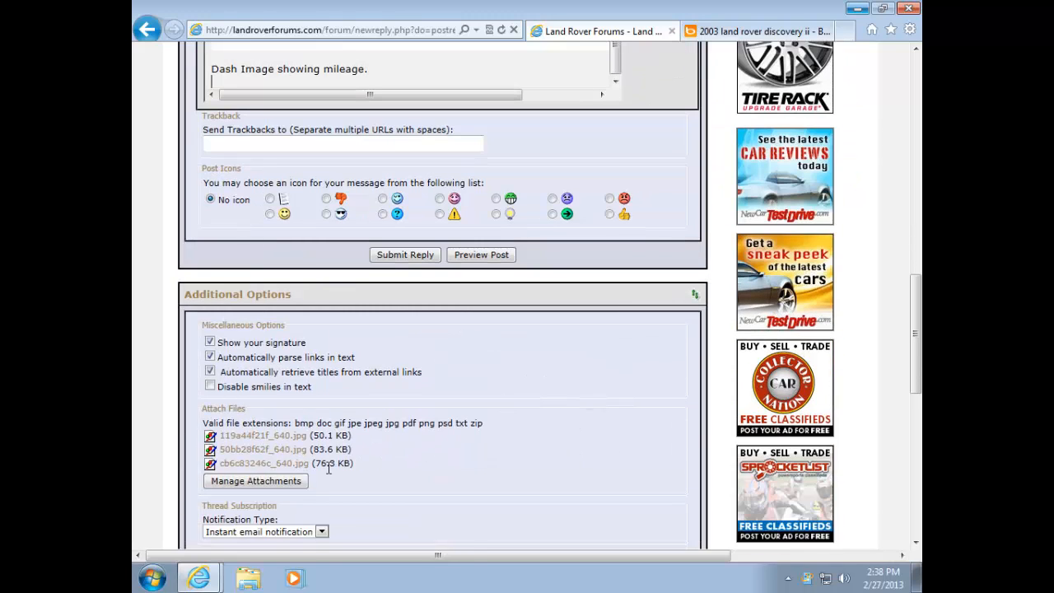
right_click(288, 466)
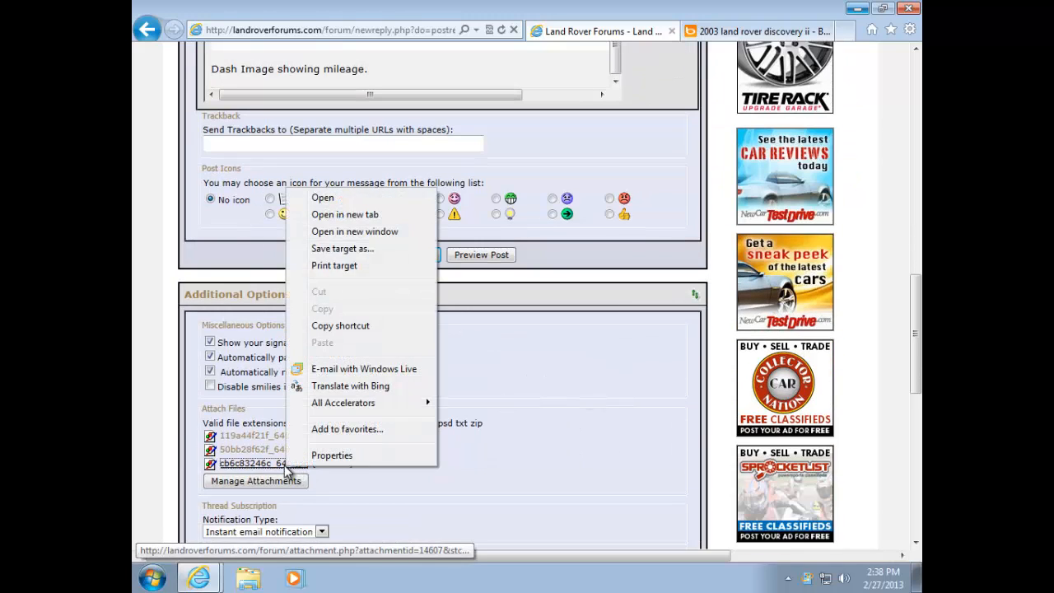
left_click(340, 325)
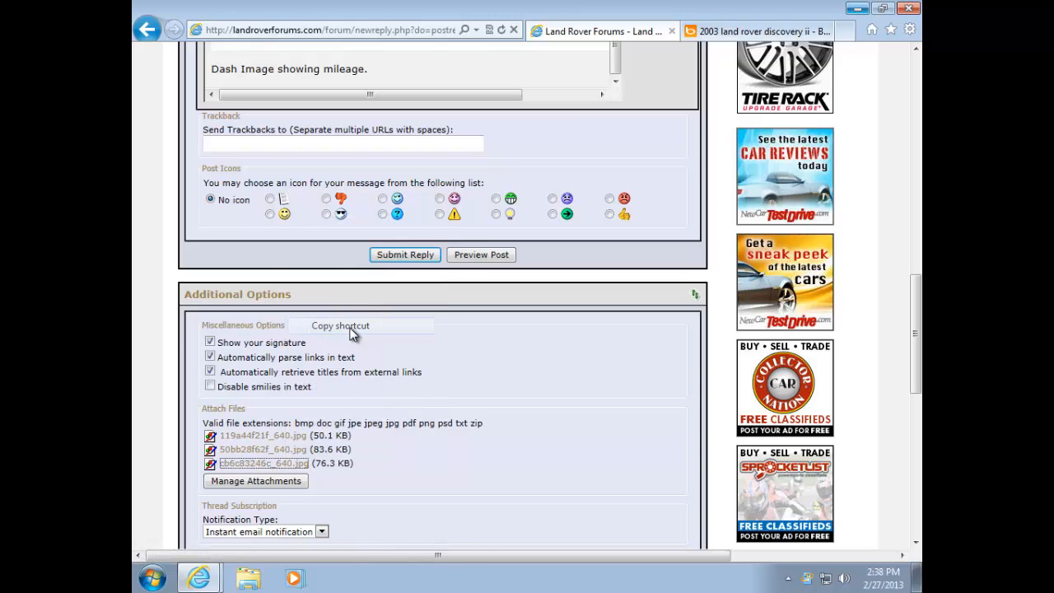
scroll(489, 370, "up", 2)
left_click(360, 231)
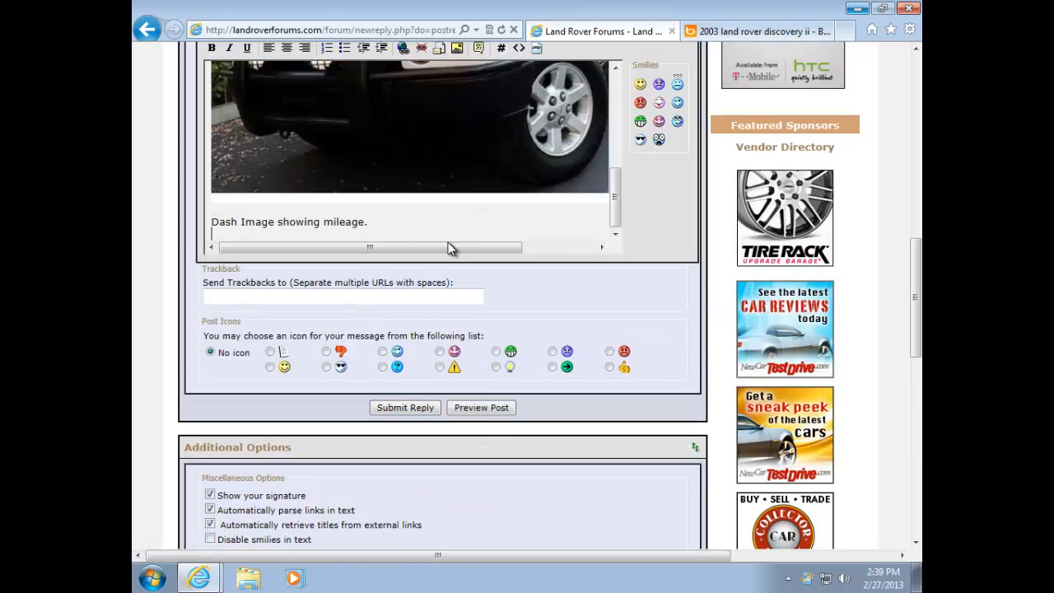
left_click(457, 49)
right_click(377, 119)
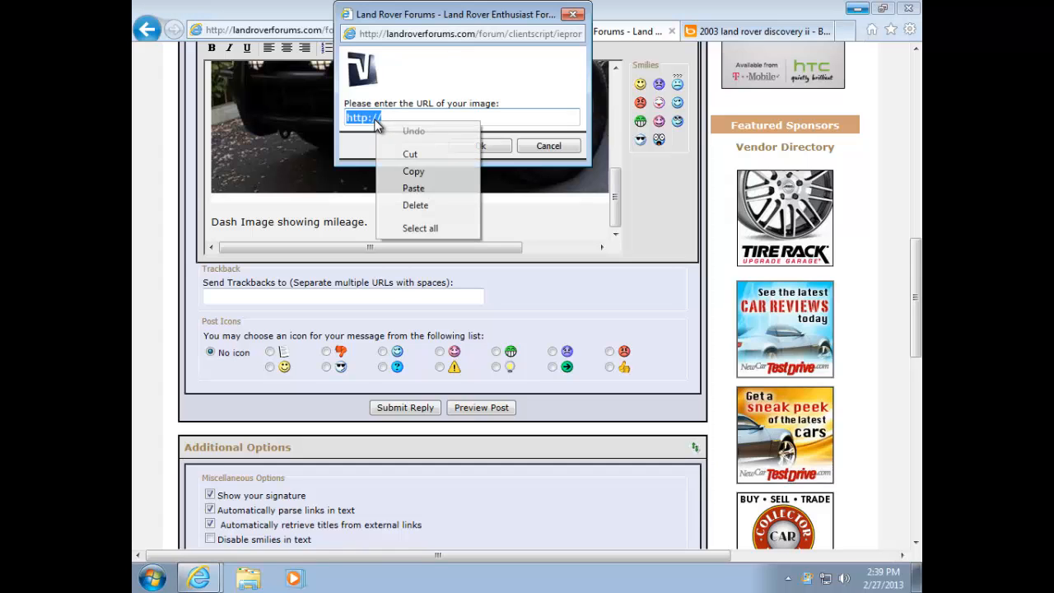
left_click(414, 188)
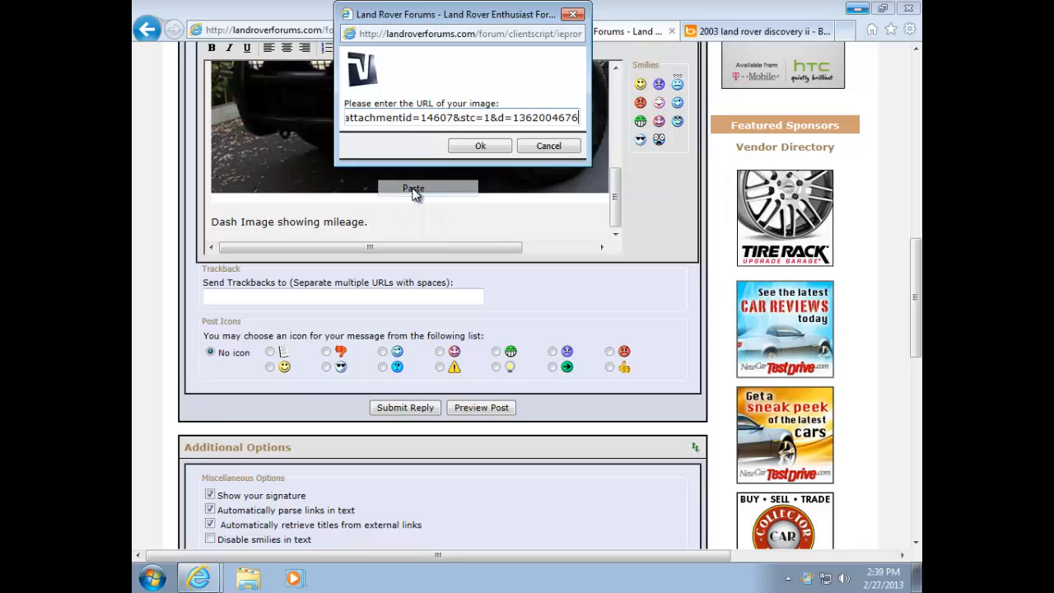
left_click(480, 145)
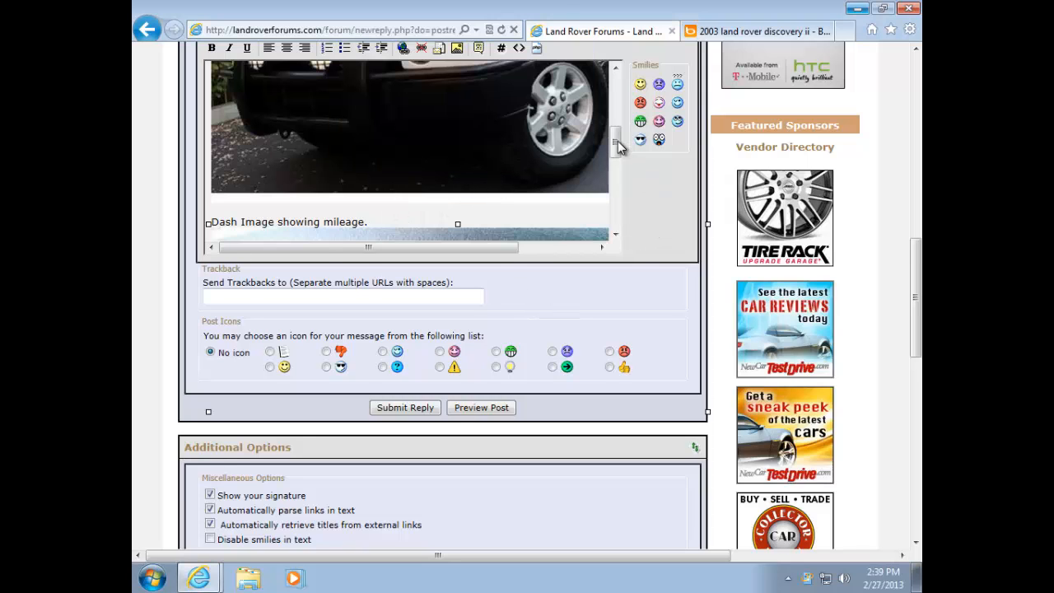
left_click_drag(616, 146, 619, 200)
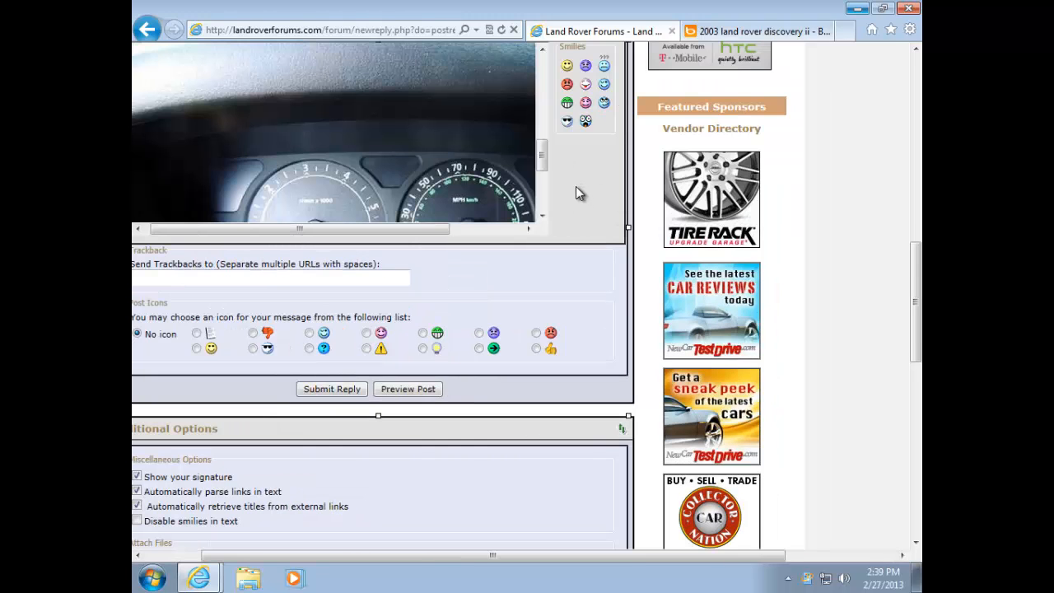
Step: Preview the reply and check how the captions, inline photos and attached thumbnails are laid out
left_click_drag(412, 557, 275, 501)
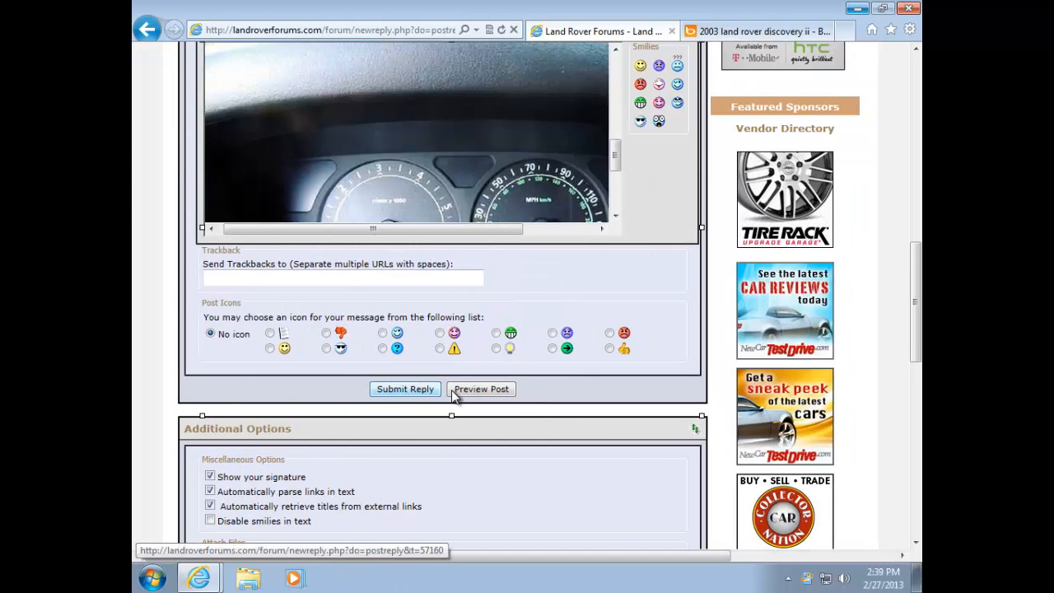
left_click(484, 393)
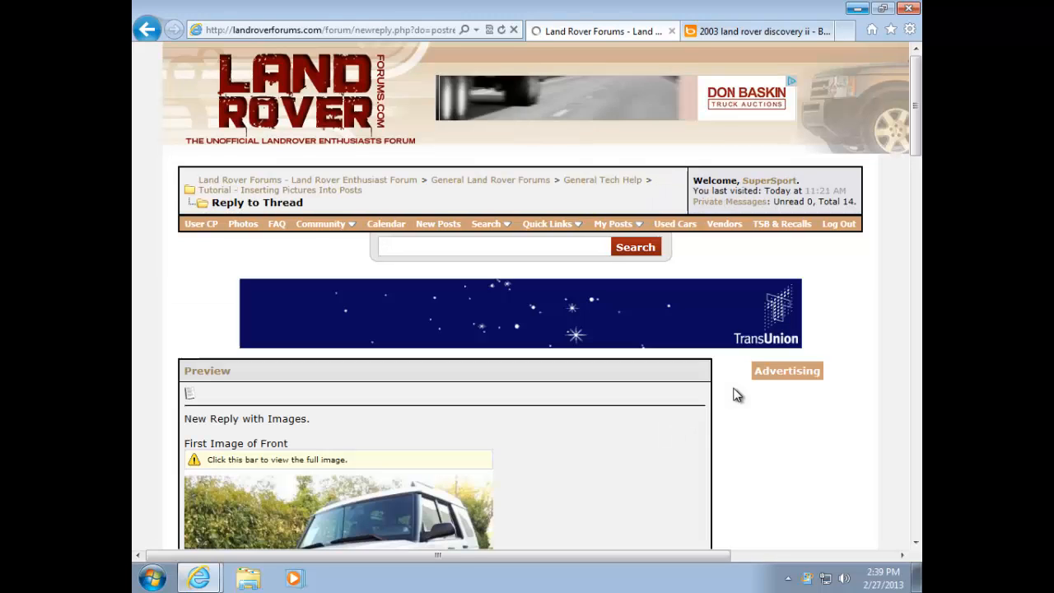
scroll(609, 419, "down", 6)
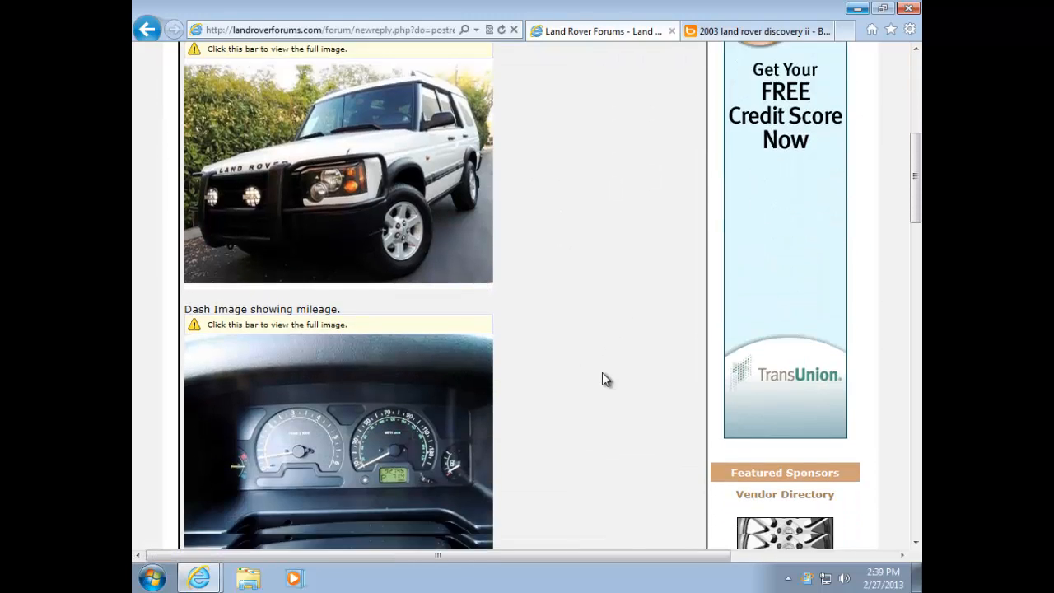
scroll(602, 378, "down", 1)
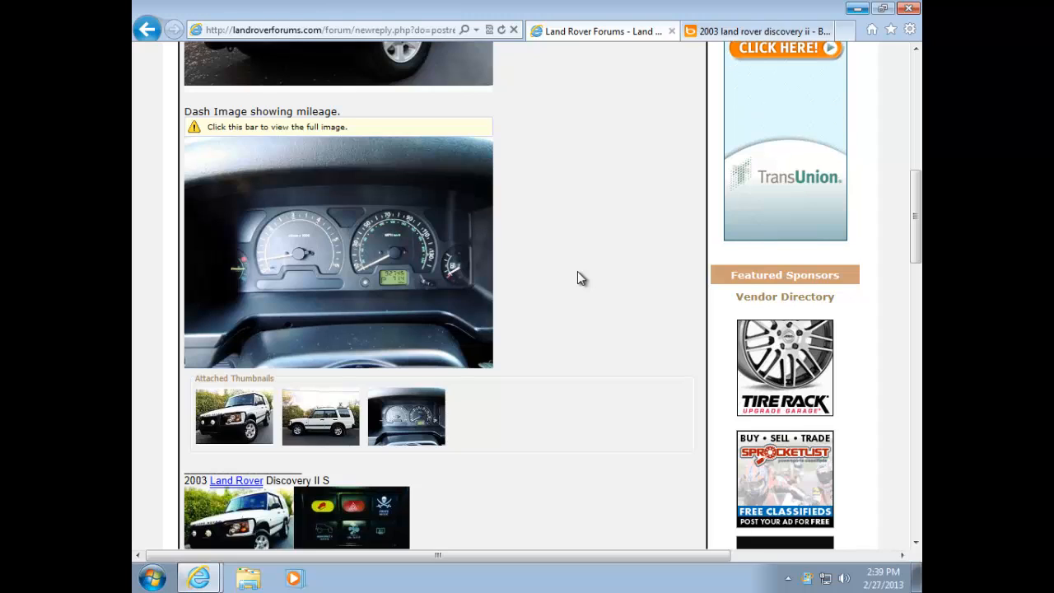
Step: Switch to the Bing image results, enlarge the white Discovery parked on grass near palm trees, copy the picture and return to the forum reply
left_click(759, 32)
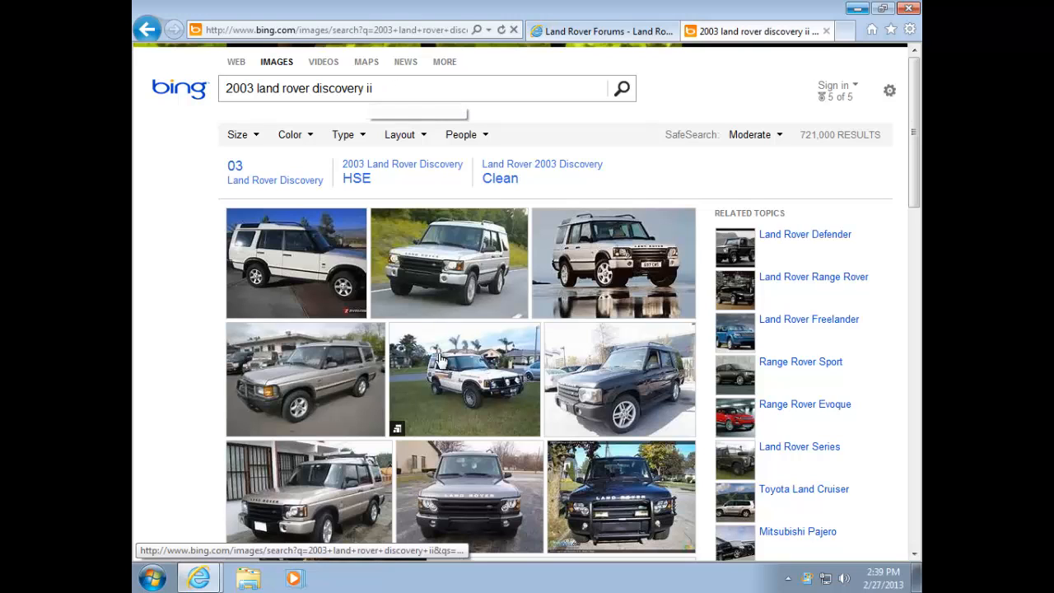
mouse_move(460, 374)
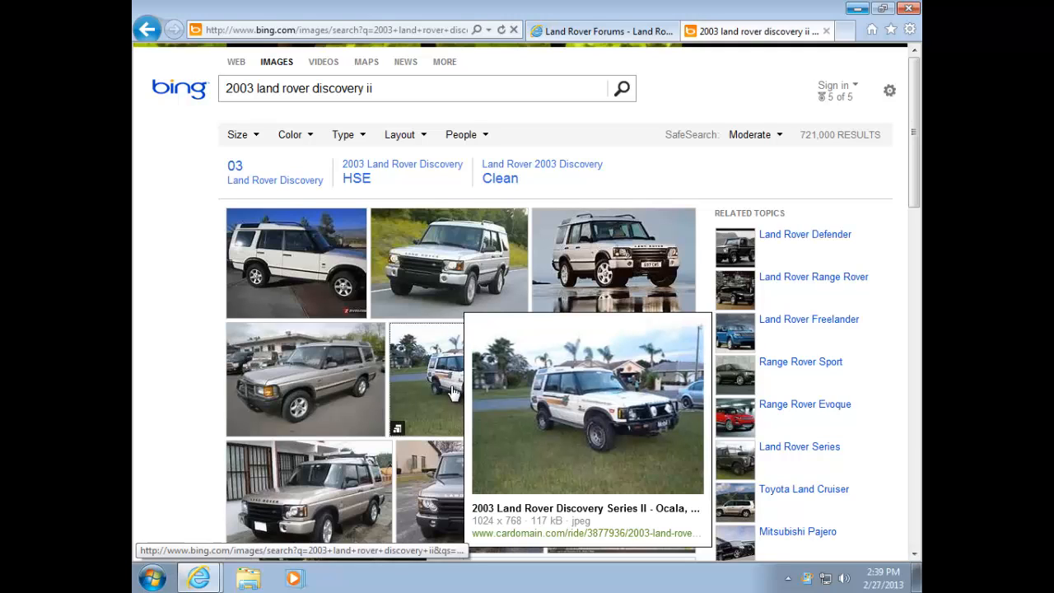
left_click(458, 395)
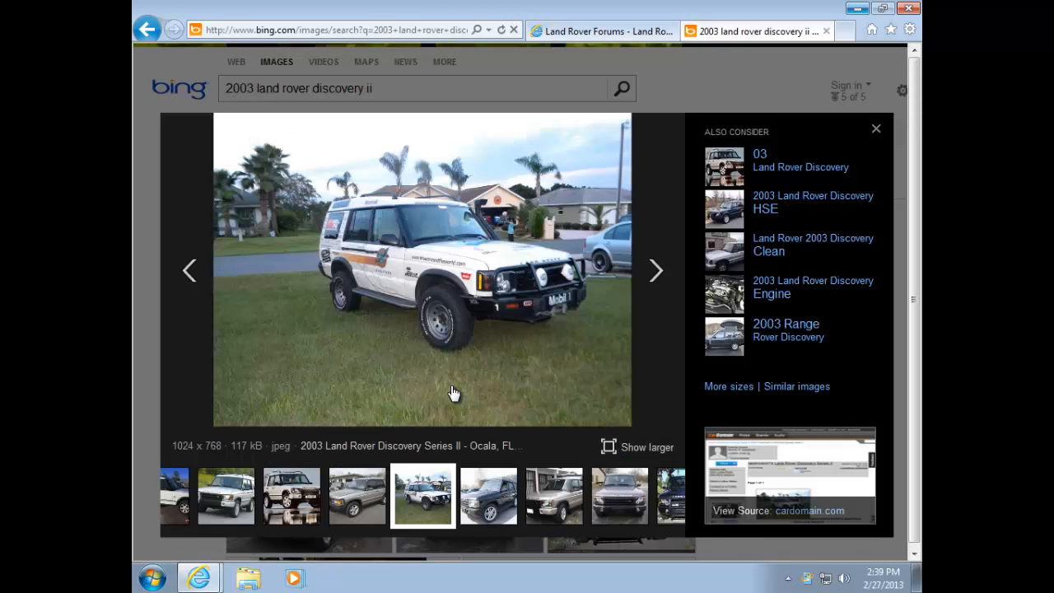
right_click(440, 266)
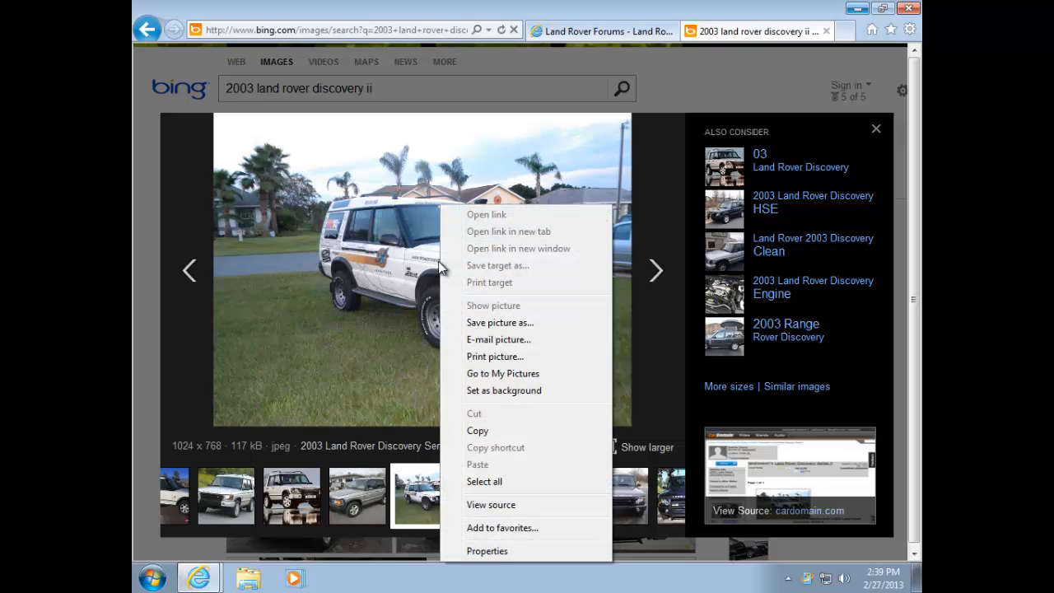
left_click(498, 436)
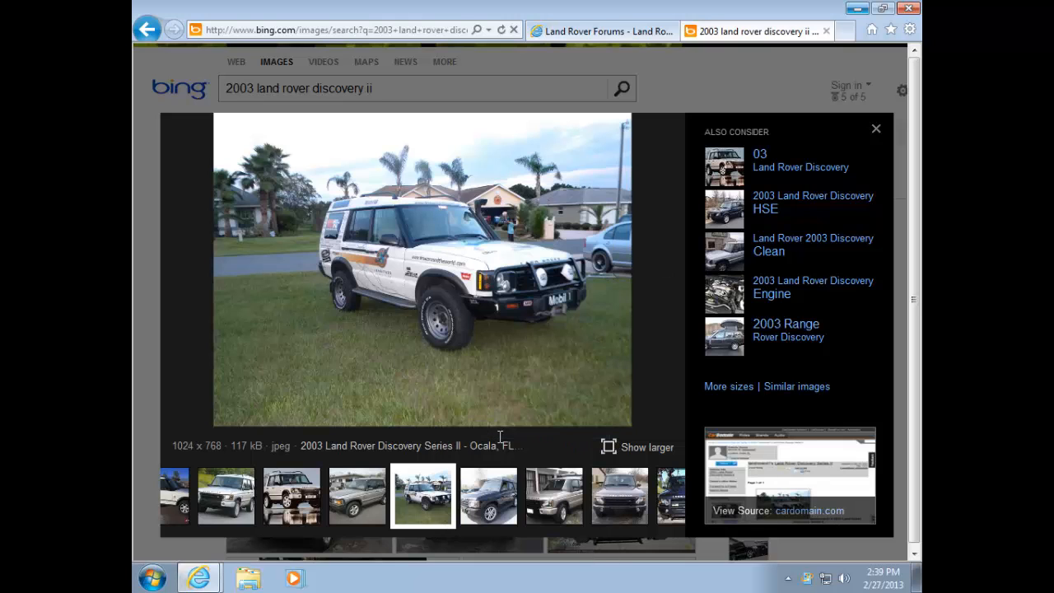
left_click(605, 33)
Step: Add the line "This image was pasted from another website:" below the dash photo in the message, followed by a new line
scroll(592, 288, "down", 5)
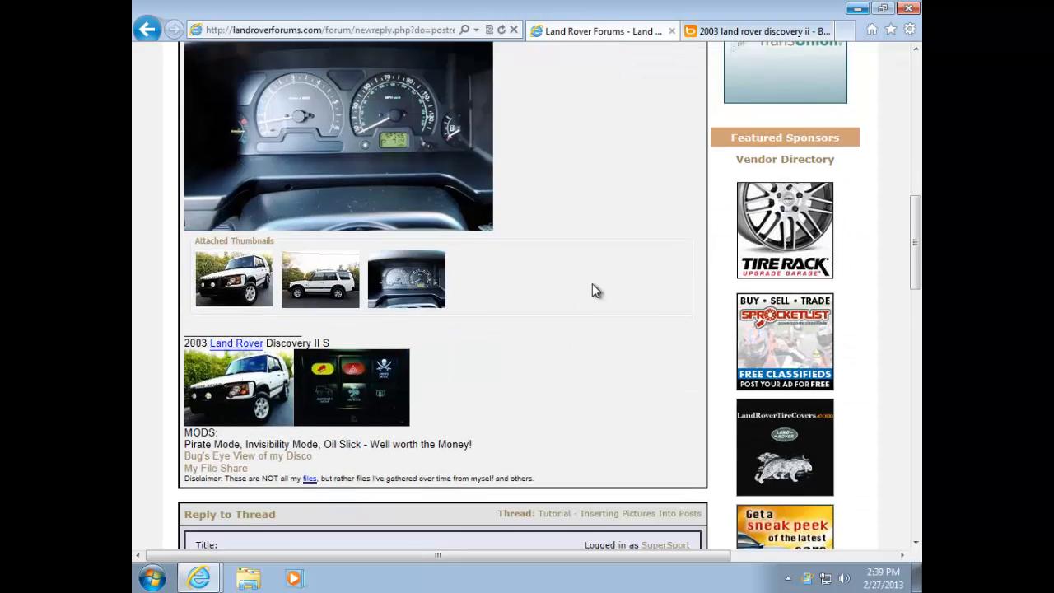
scroll(594, 298, "down", 2)
left_click_drag(618, 274, 614, 406)
left_click(576, 364)
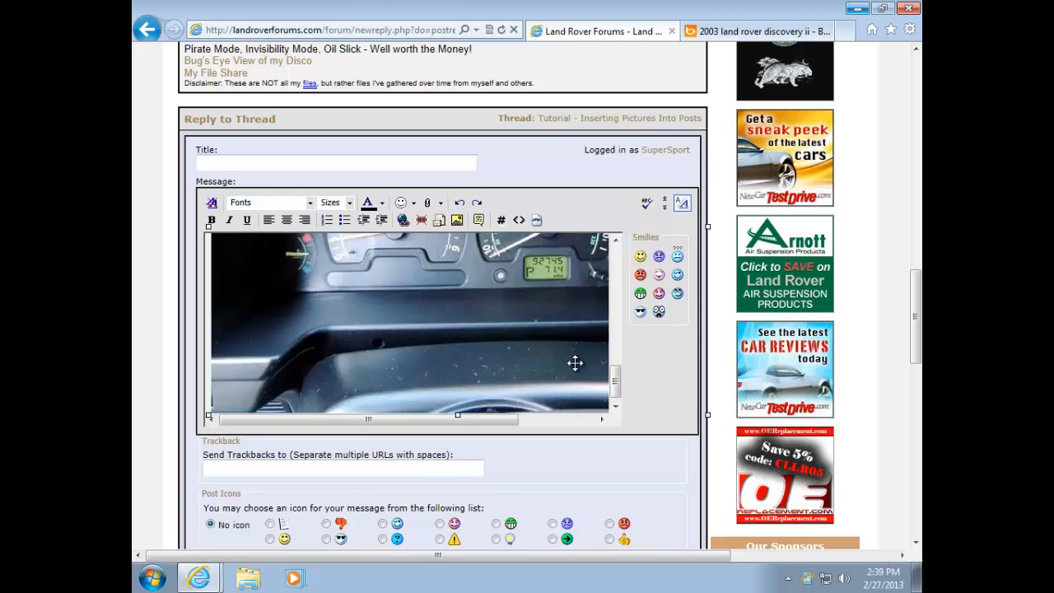
key("Right")
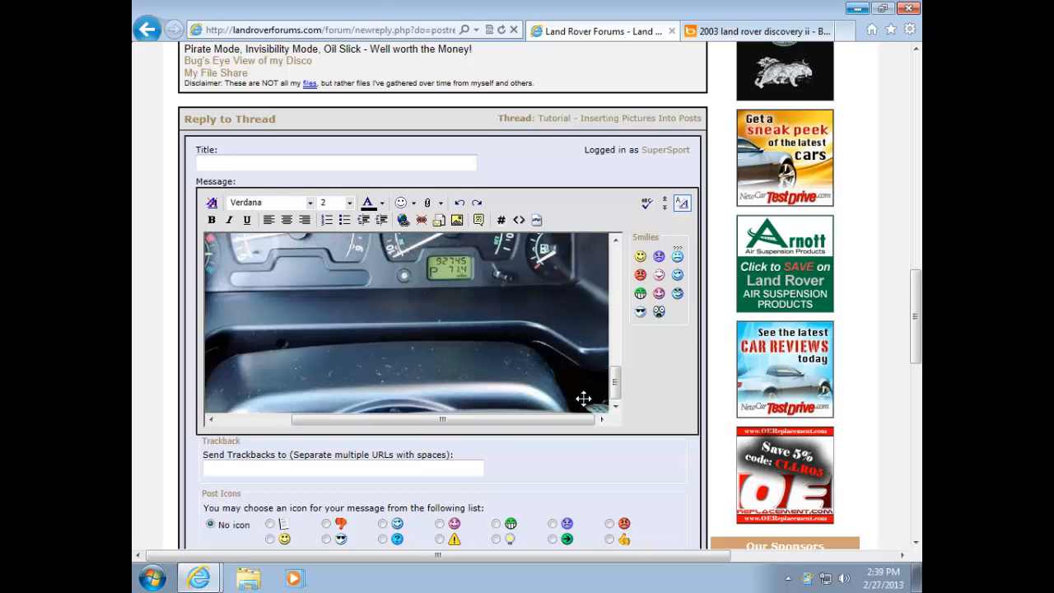
key("Return")
key("Return")
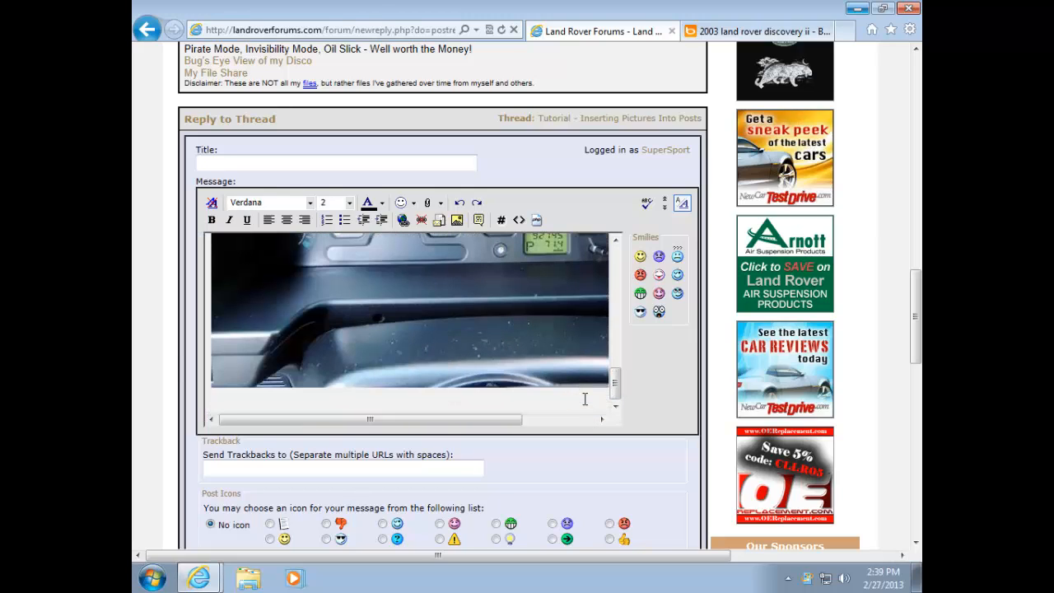
type("Thgis ")
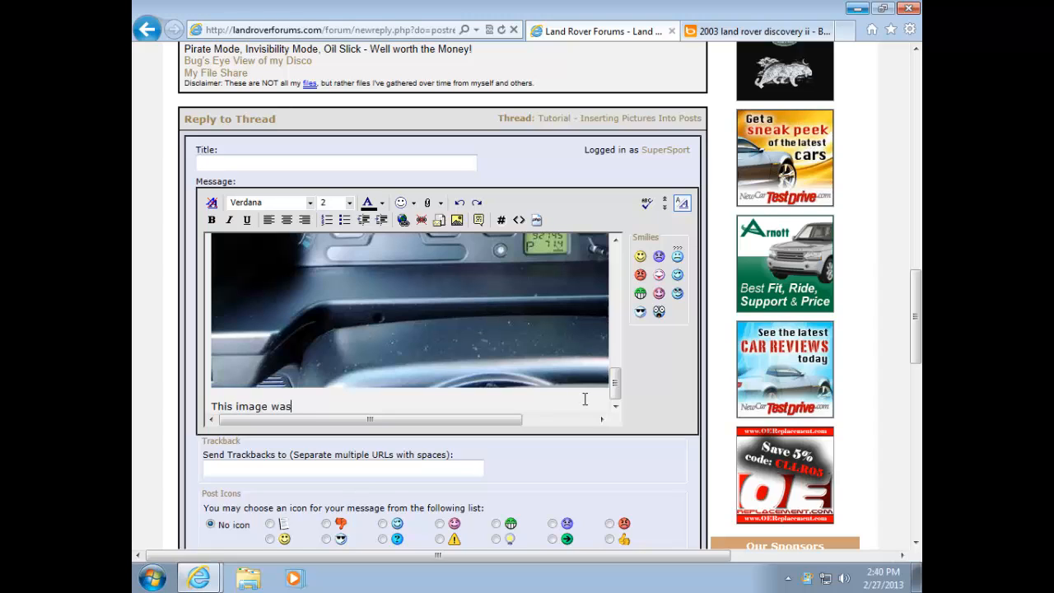
type("image was pasted from another web")
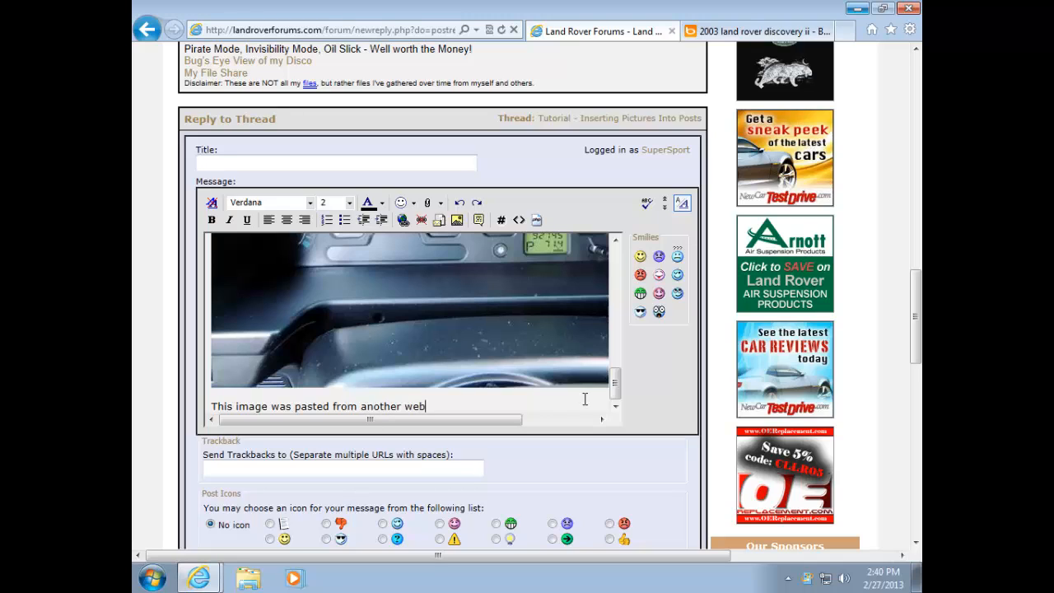
type("site:")
key("Return")
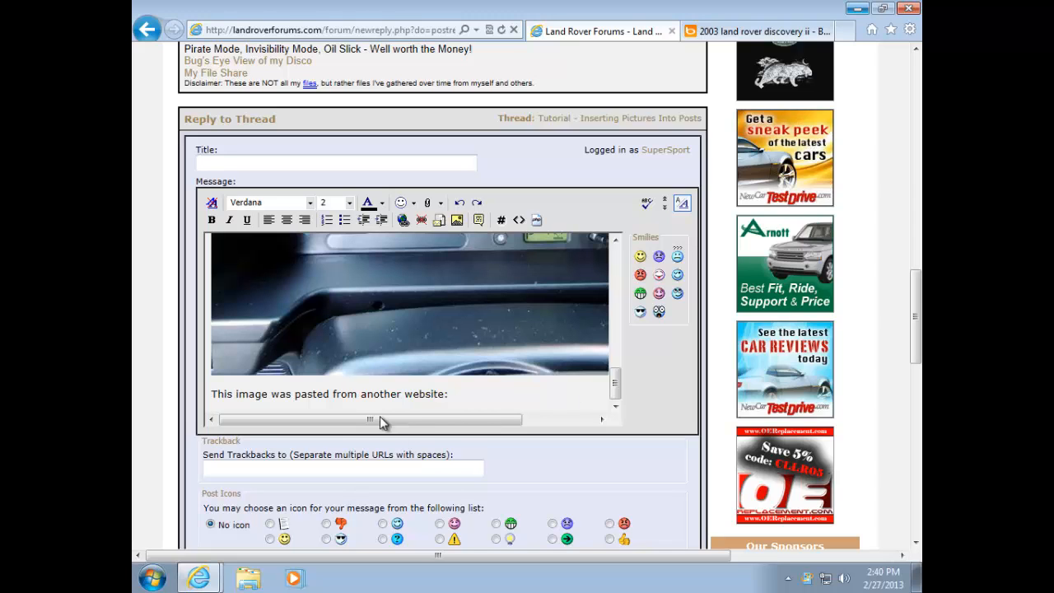
Step: Copy the enlarged Bing picture again and paste it into the message below the "This image was pasted from another website:" caption
left_click(795, 33)
right_click(451, 263)
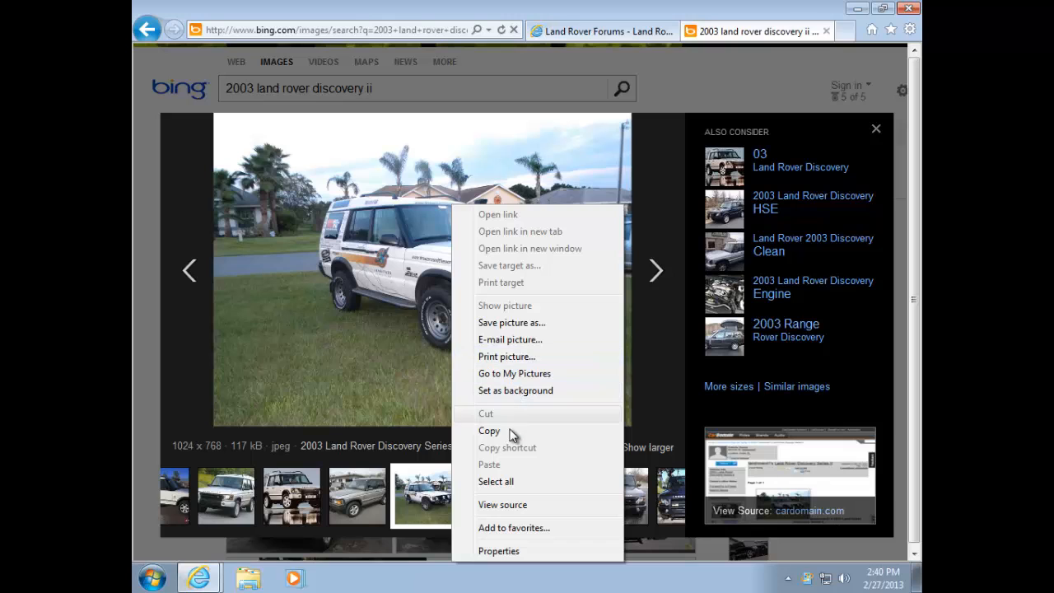
left_click(508, 432)
left_click(605, 32)
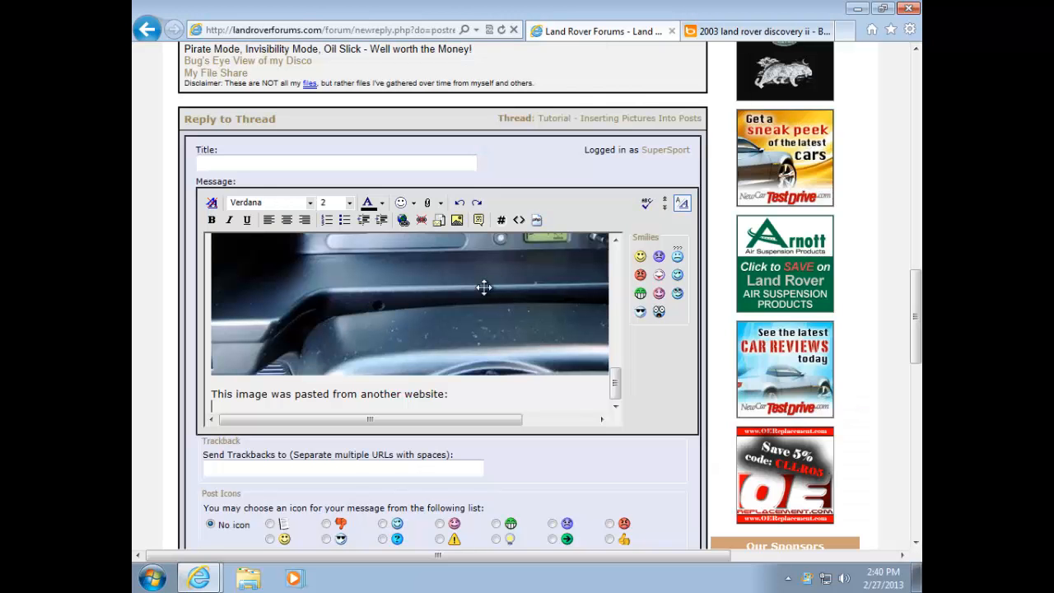
right_click(258, 409)
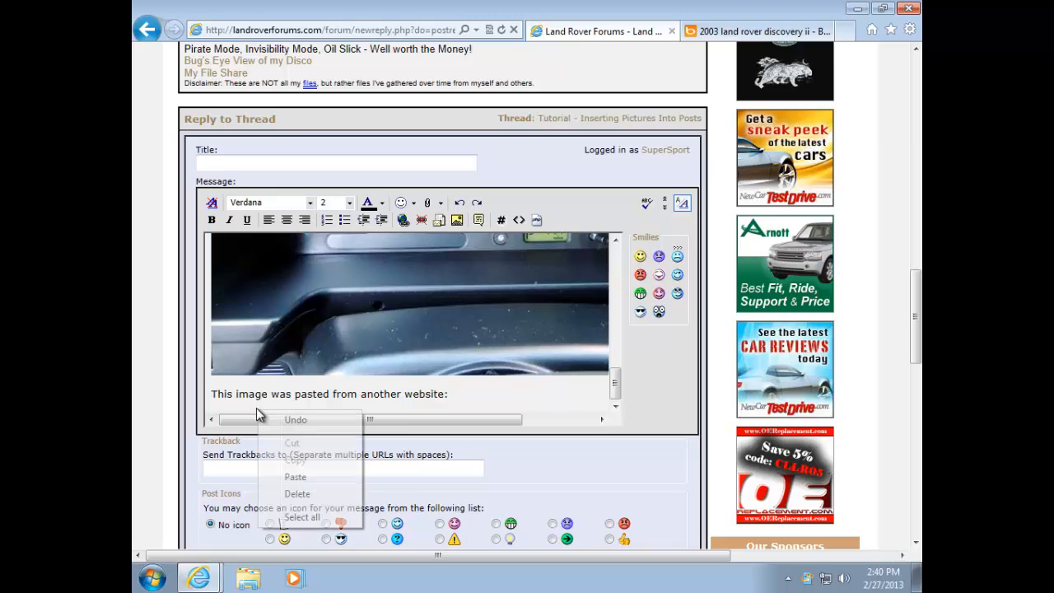
left_click(294, 475)
left_click_drag(616, 362, 619, 393)
left_click(722, 33)
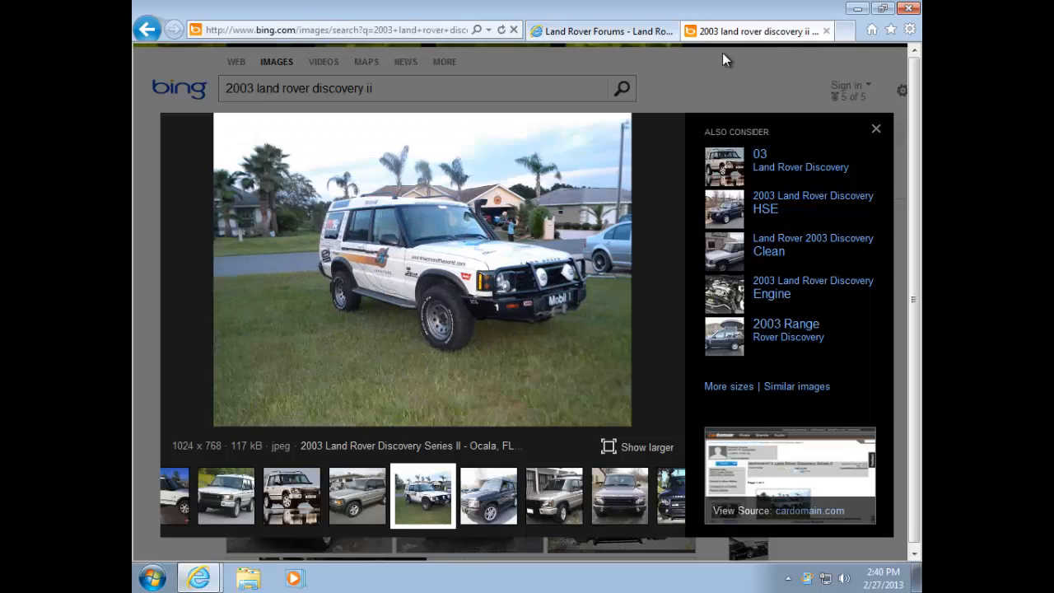
left_click(601, 33)
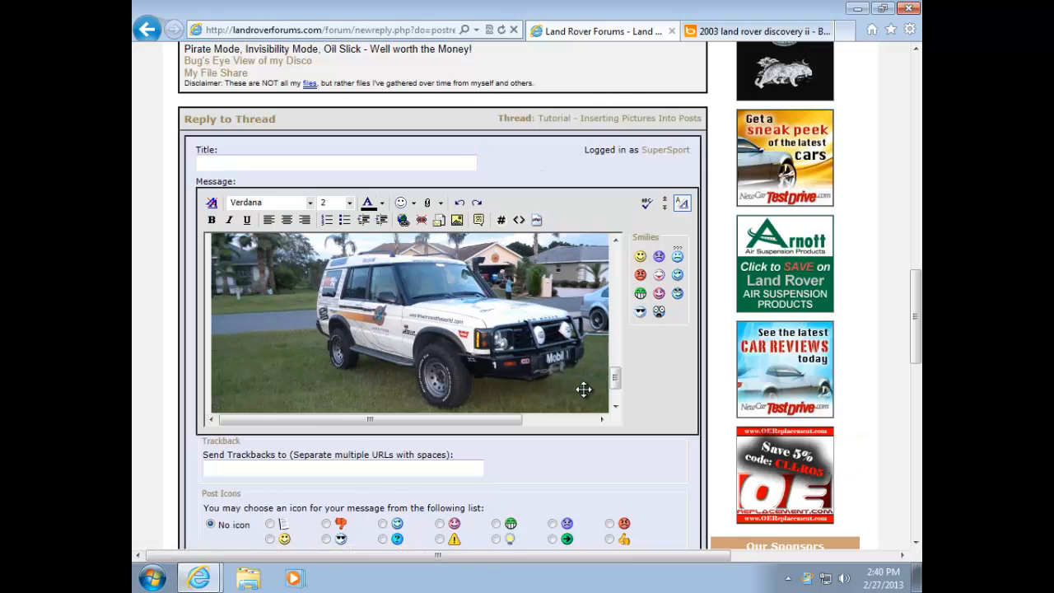
left_click_drag(617, 384, 617, 397)
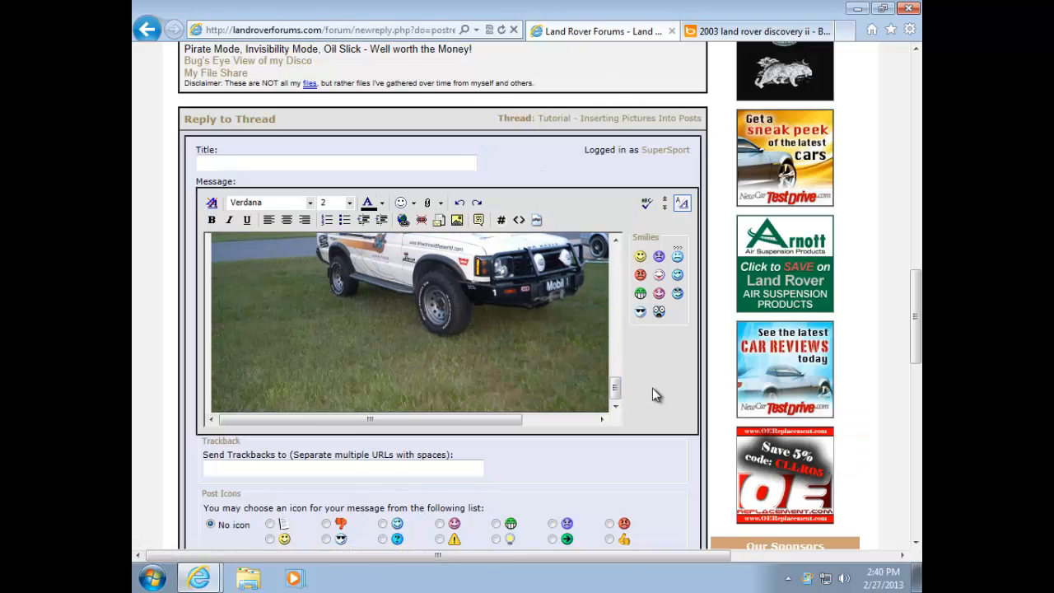
Step: Submit the reply and look through the posted message in the thread
scroll(654, 382, "down", 3)
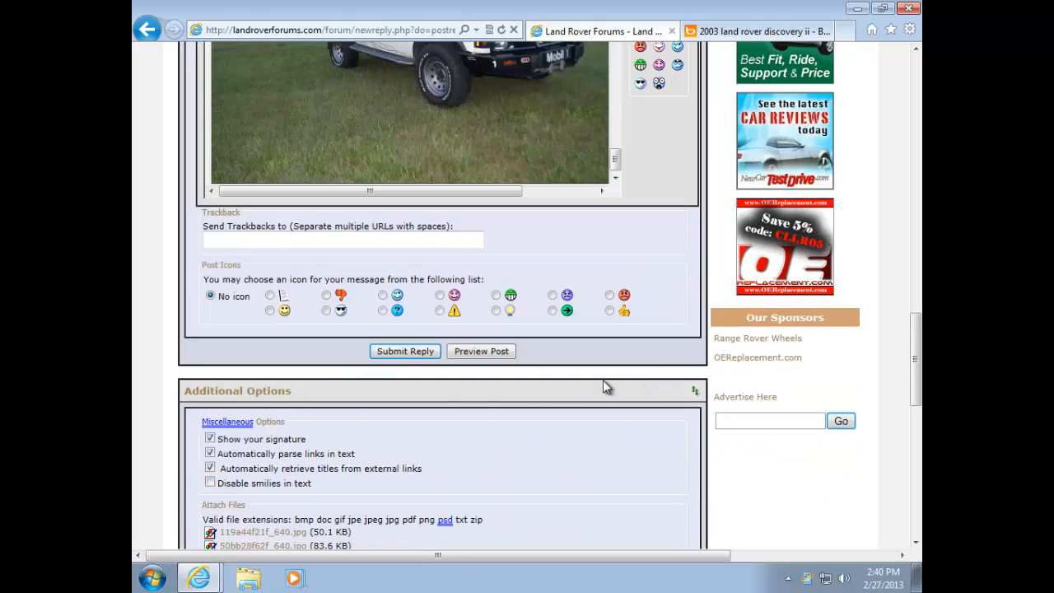
left_click(405, 352)
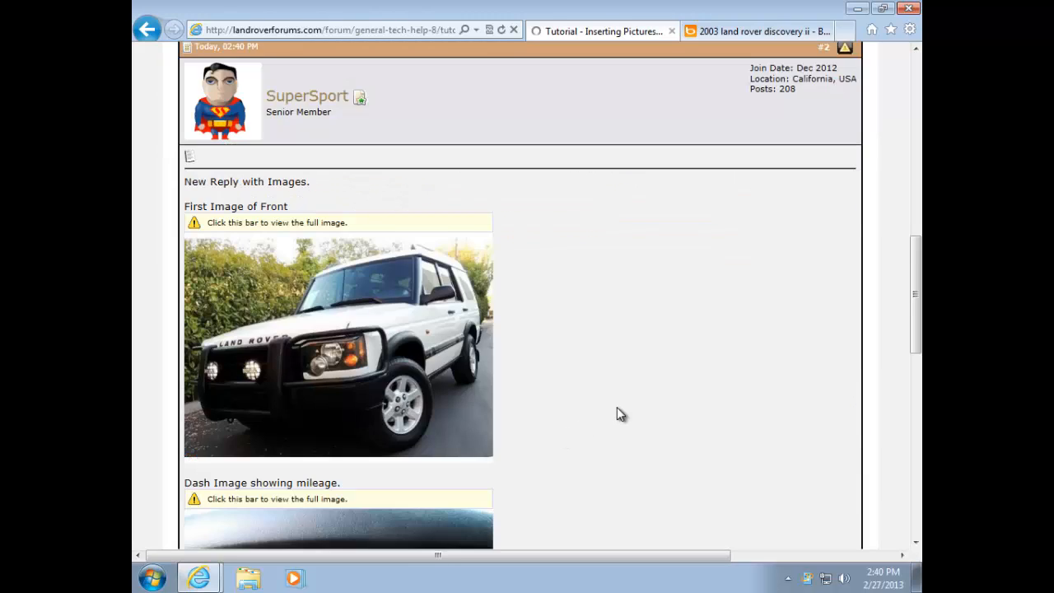
scroll(617, 412, "down", 3)
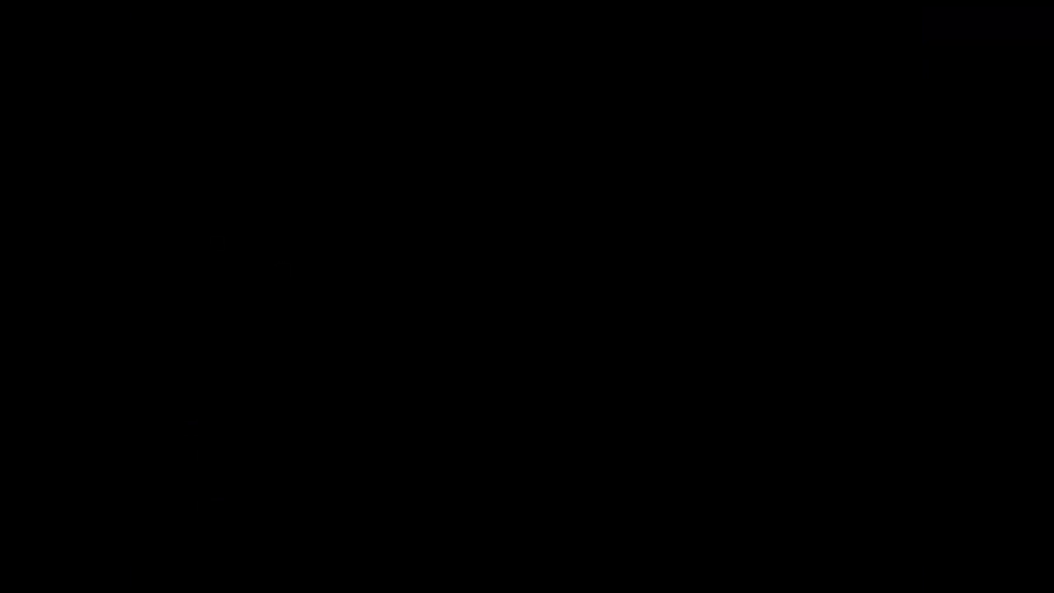